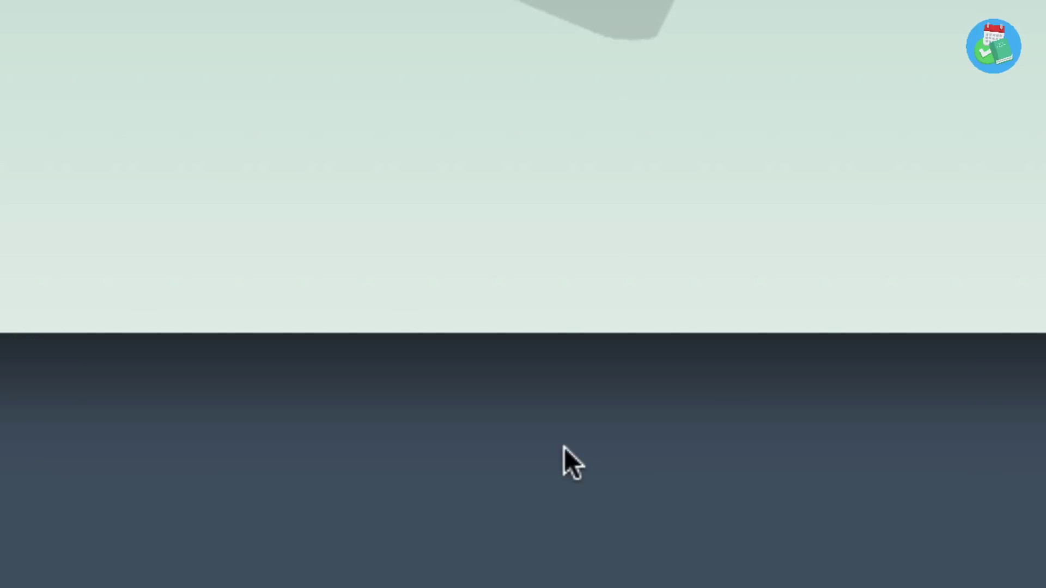
- Show the YouTube project's notes, '3 Different Note-Takers' and 'Planaway Calendar'
mouse_move(646, 587)
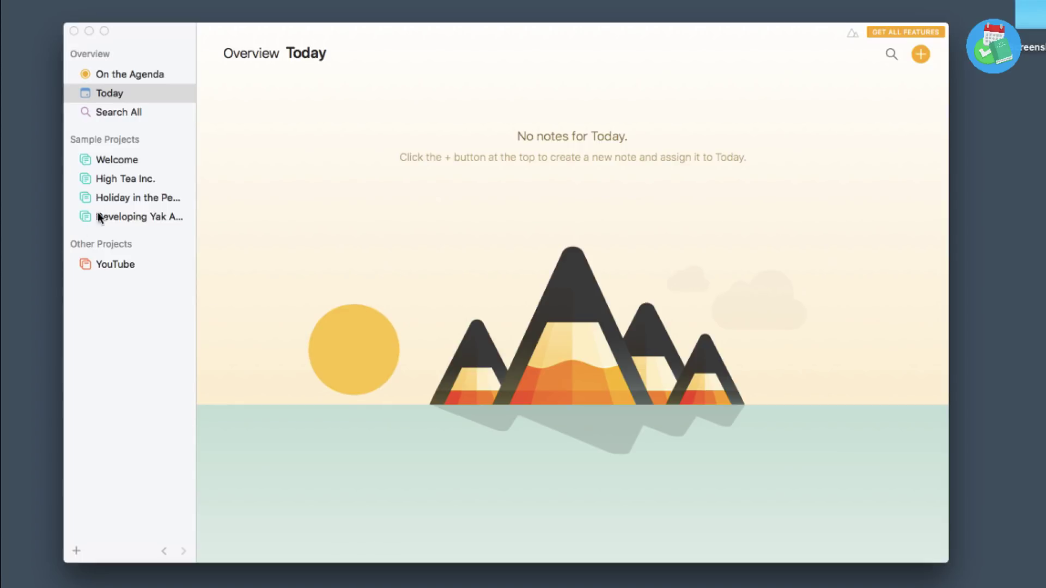
- Redate the '3 Different Note-Takers' note from last Tuesday to 6 February 2018
click(127, 262)
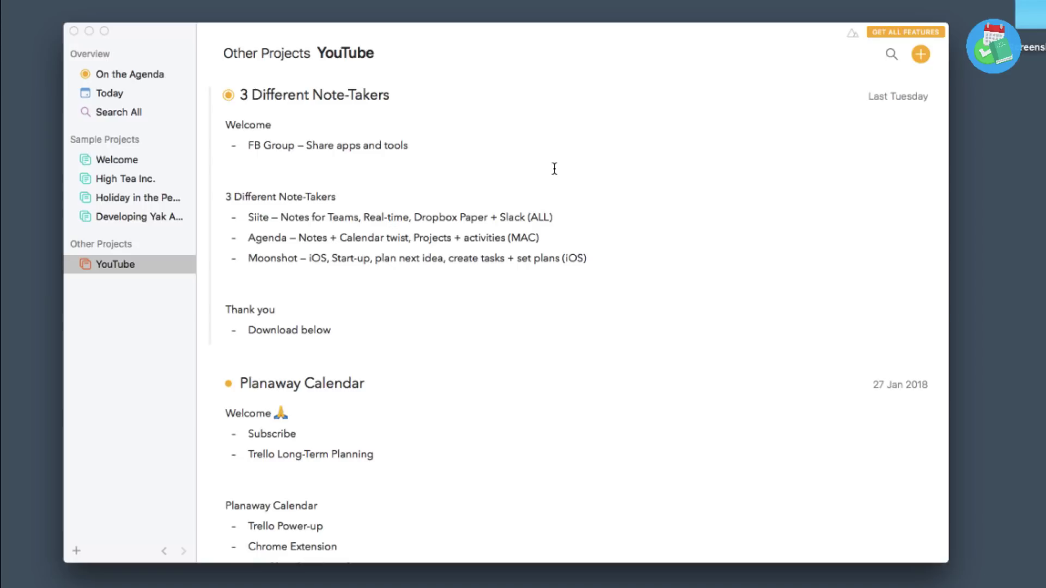
click(799, 138)
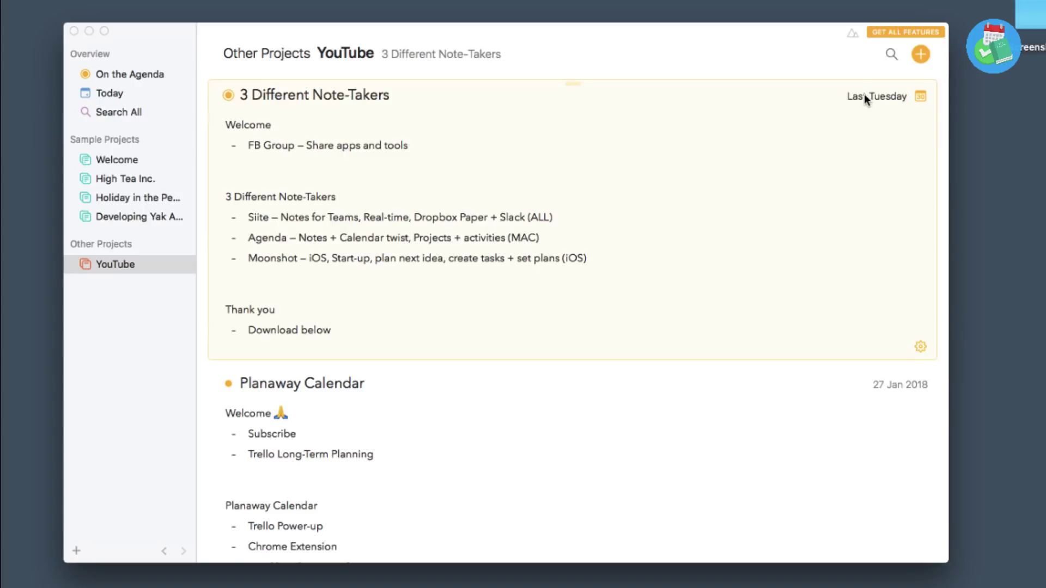
click(920, 96)
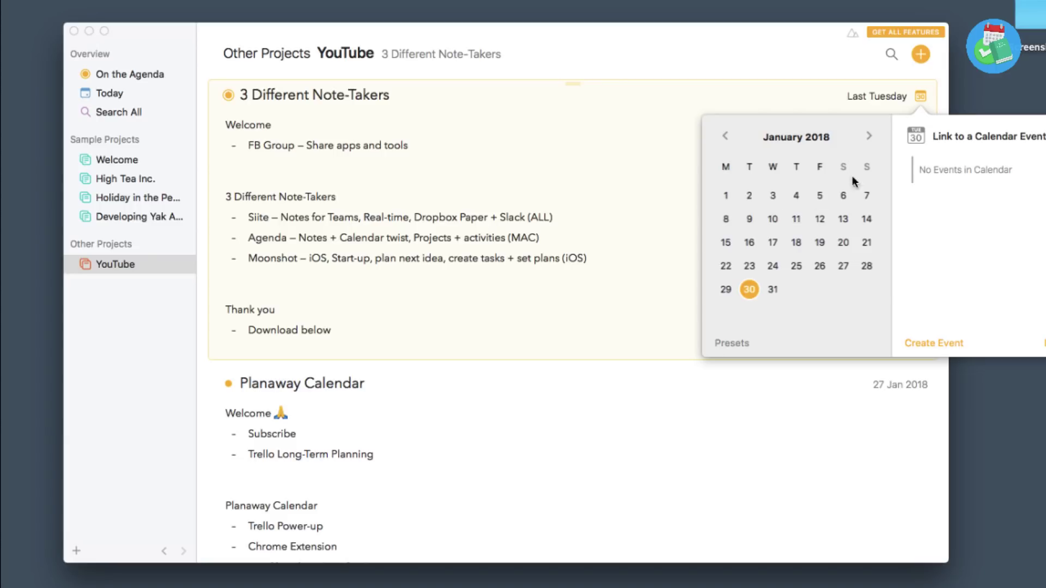
click(869, 137)
click(750, 220)
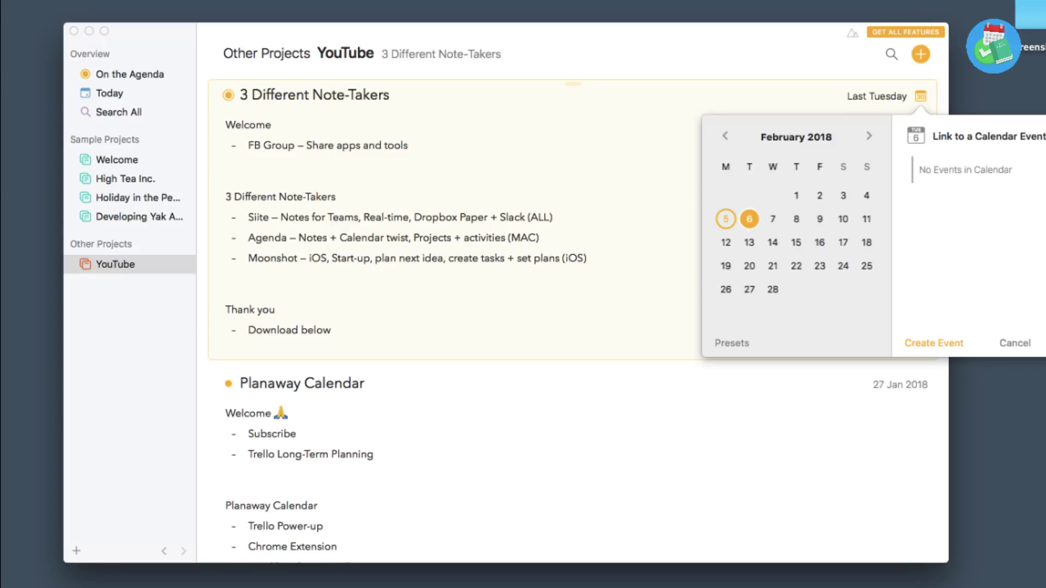
click(933, 342)
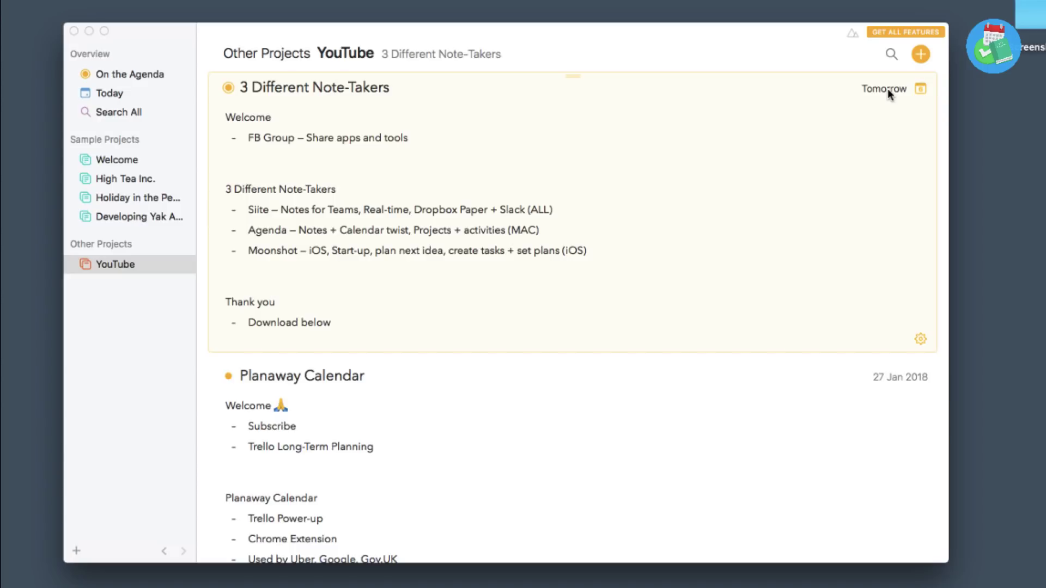
- Clear the note's date, then set it to today, 5 February 2018
click(920, 89)
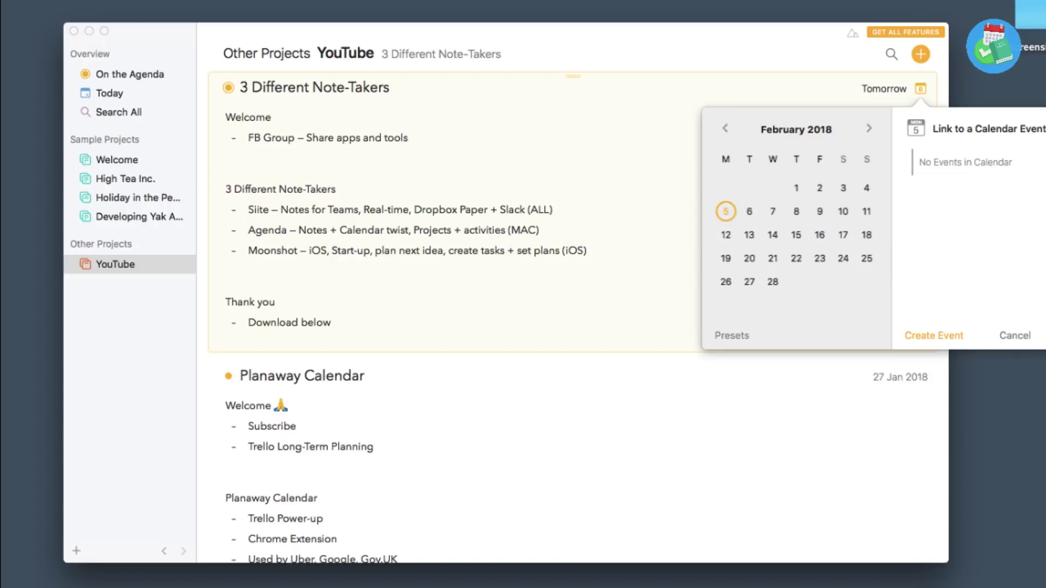
click(1019, 335)
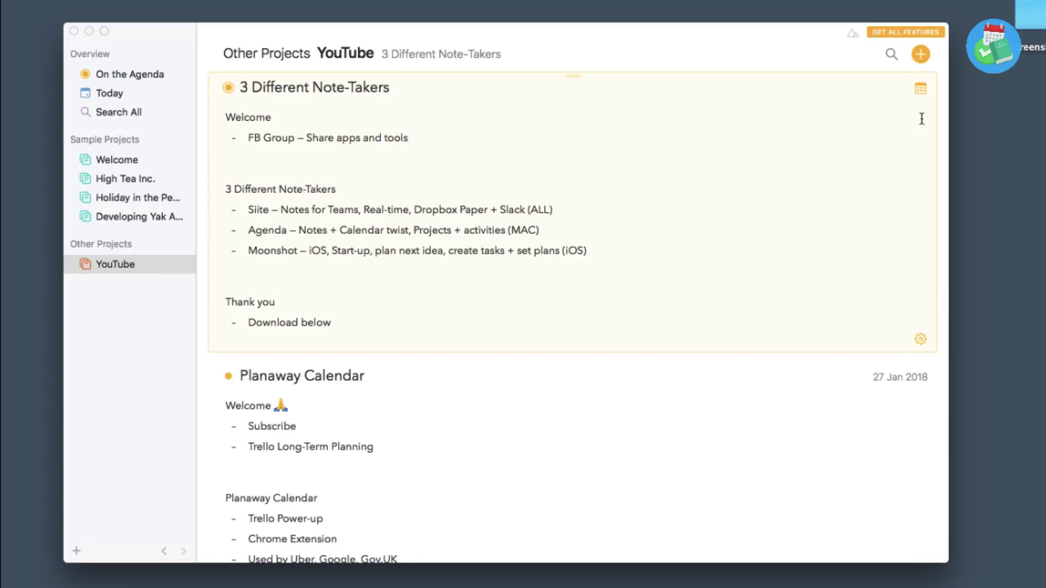
click(920, 88)
click(725, 212)
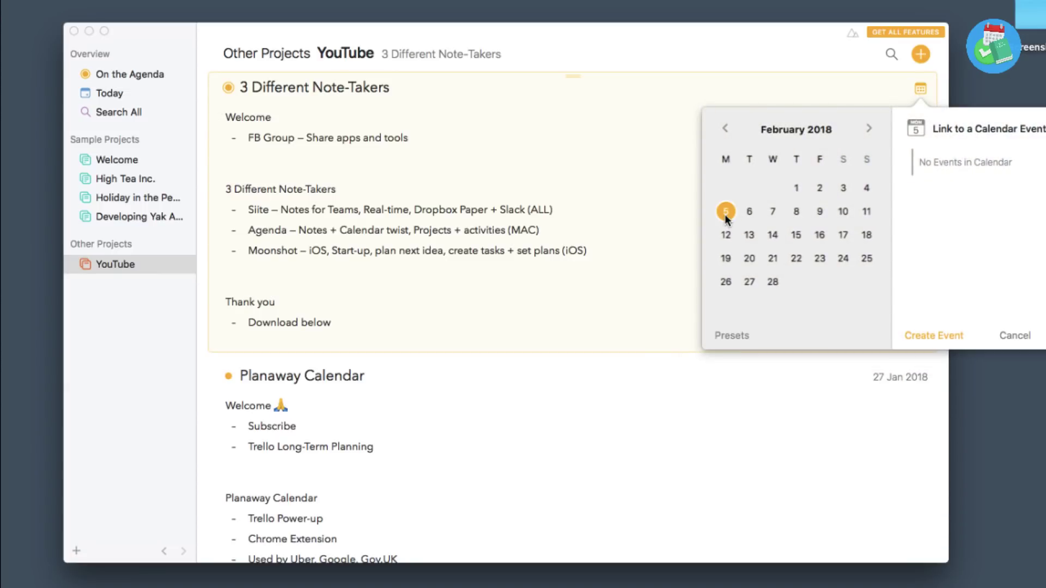
click(1033, 334)
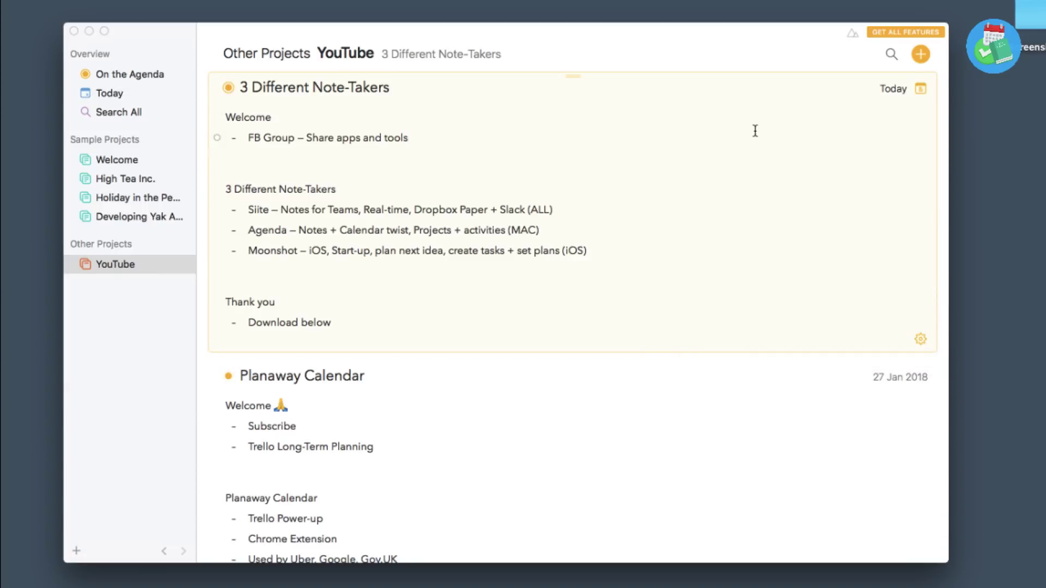
- Remove '3 Different Note-Takers' from On the Agenda using its orange title dot
click(228, 89)
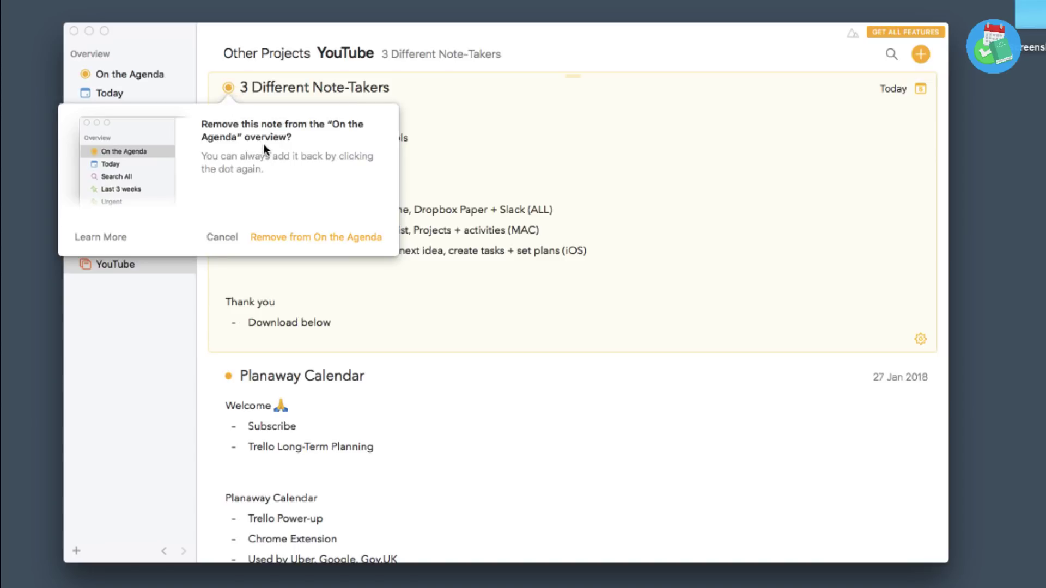
click(286, 237)
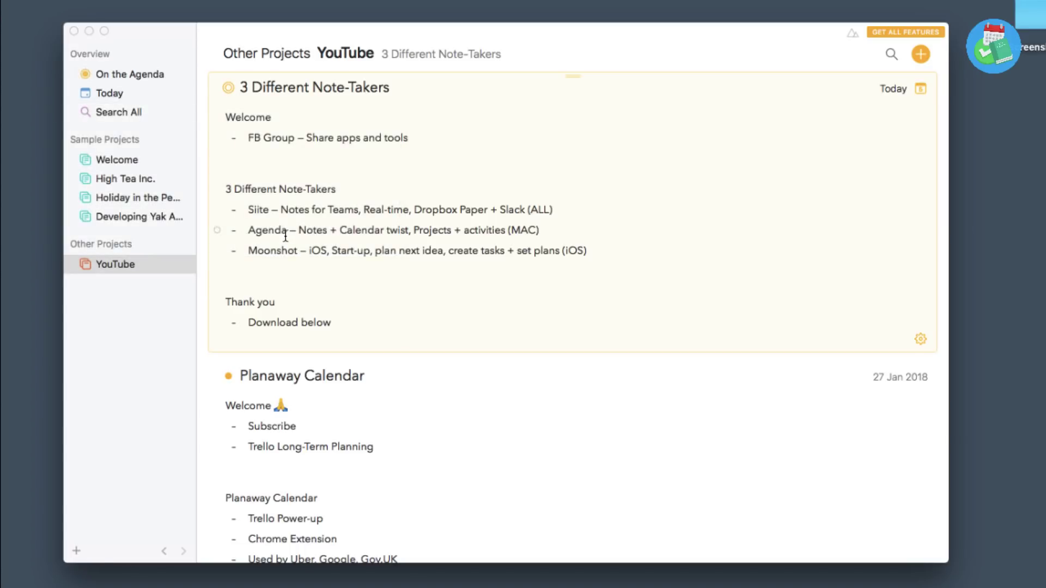
- From Today, redate the note to 6 February, then return it to On the Agenda
click(133, 96)
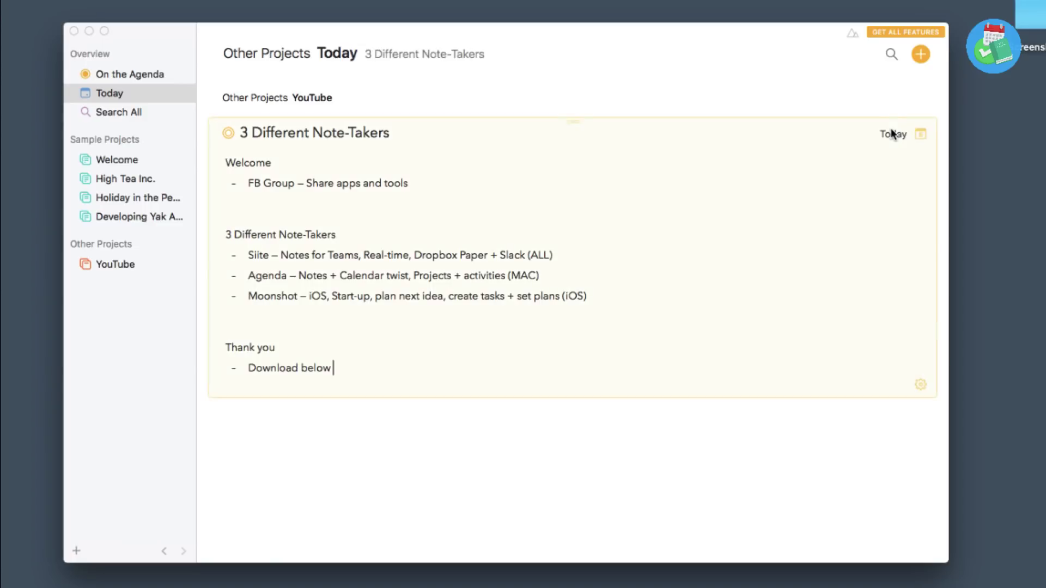
click(921, 134)
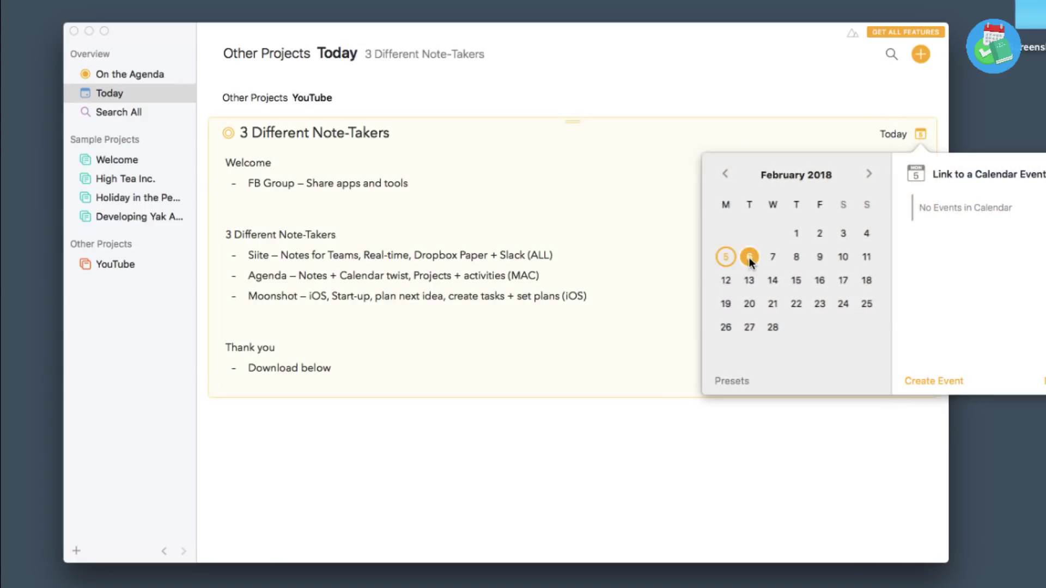
click(749, 257)
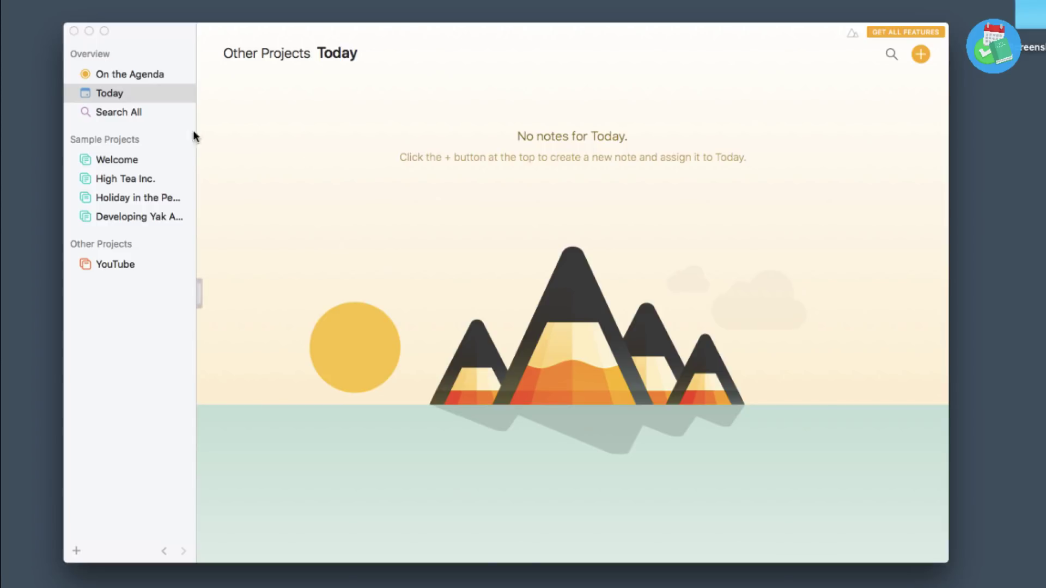
click(126, 265)
click(228, 96)
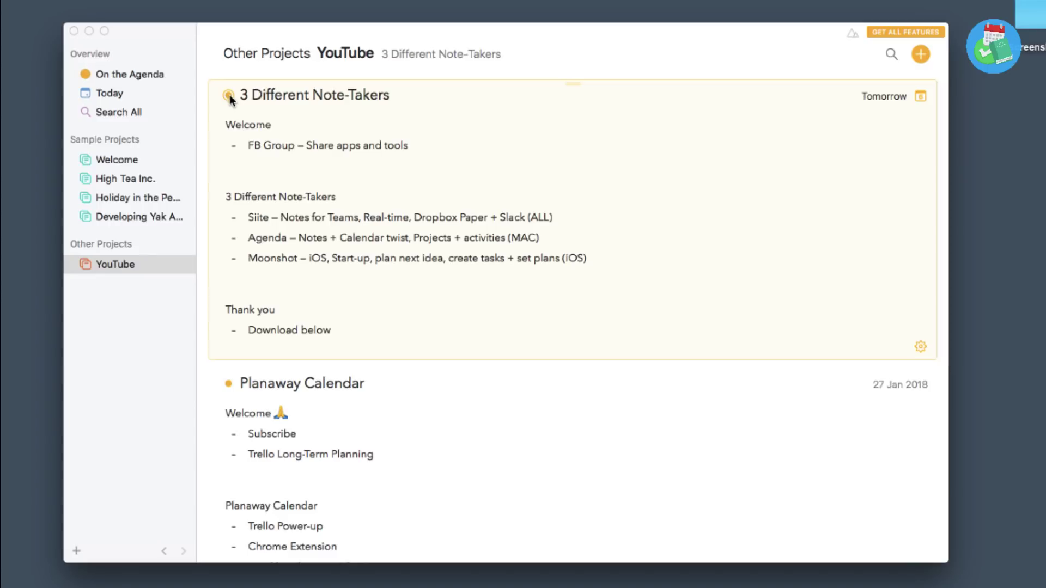
- Review the On the Agenda overview and the notes due Today
click(143, 77)
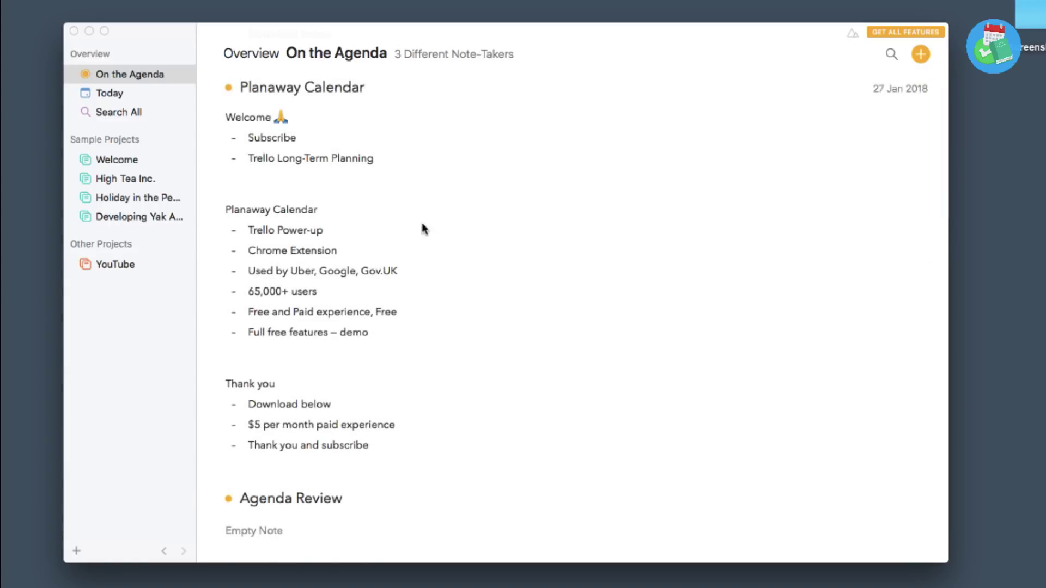
scroll(452, 274, down, 2)
scroll(452, 274, up, 10)
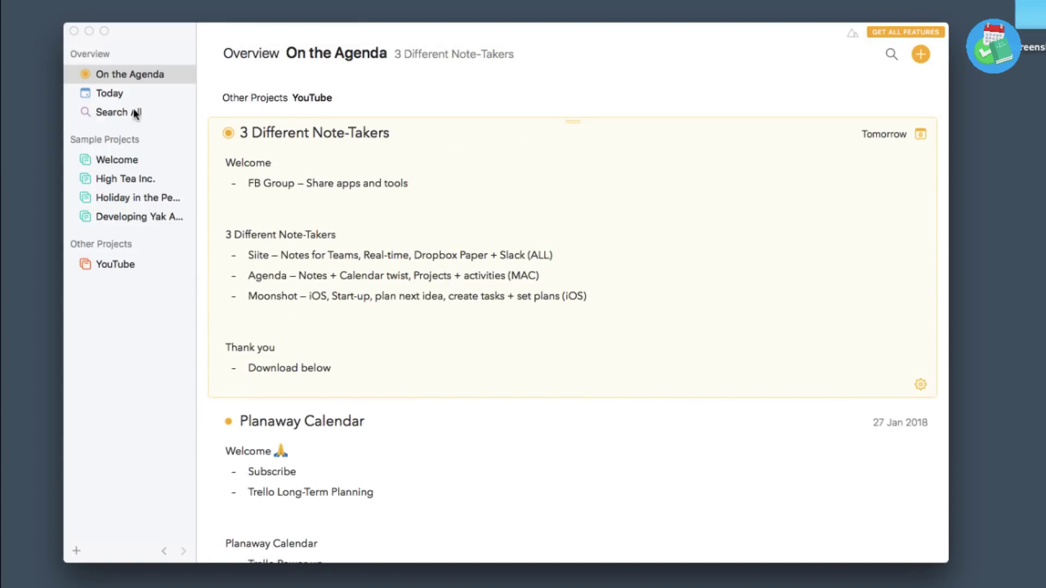
click(119, 99)
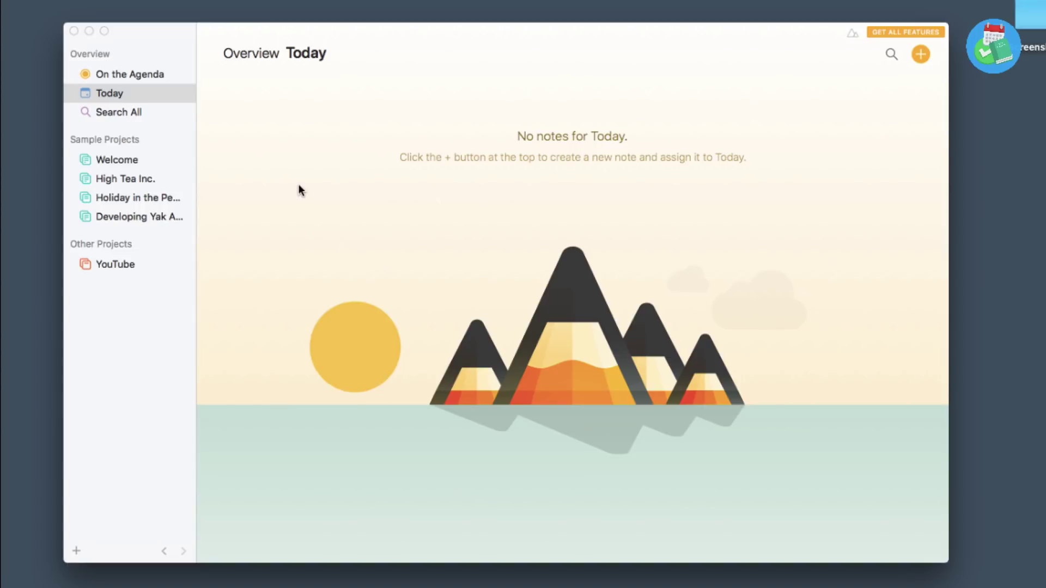
click(125, 76)
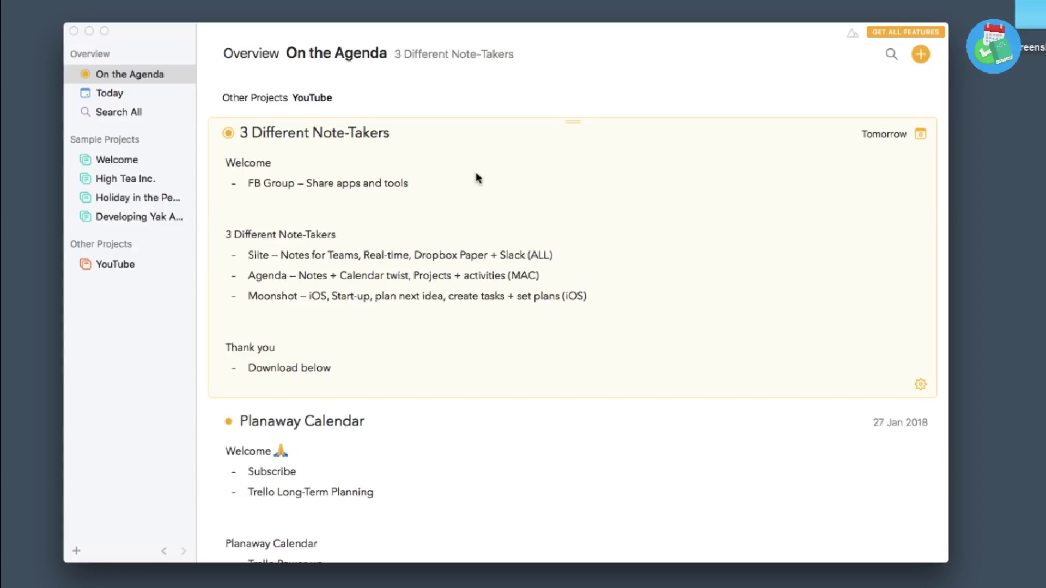
- Take the Planaway Calendar note off On the Agenda
scroll(492, 393, down, 5)
scroll(492, 393, up, 2)
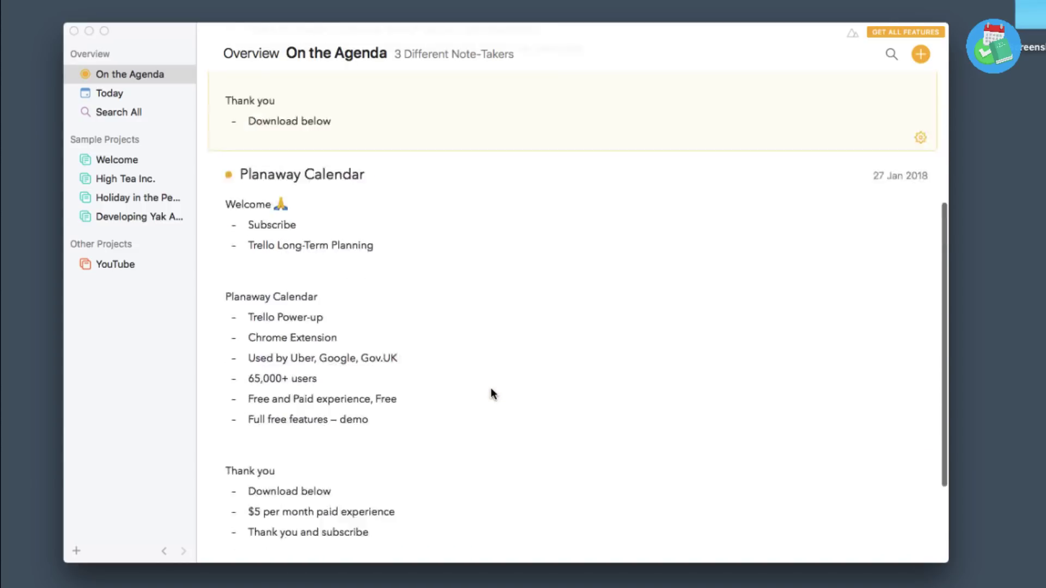
click(229, 236)
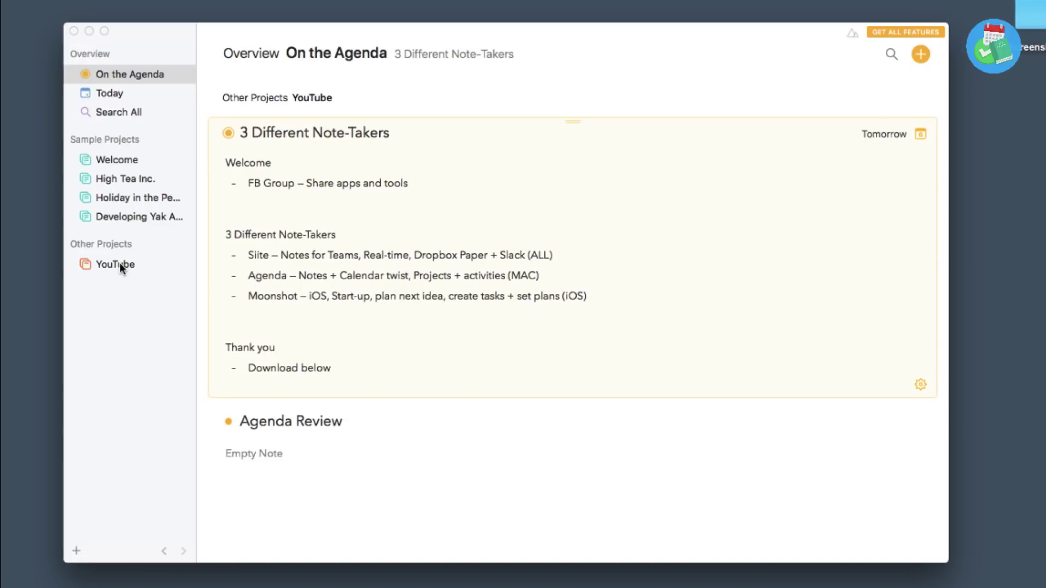
- Open Search All and try the date-range and On the Agenda filters, then clear both
click(891, 55)
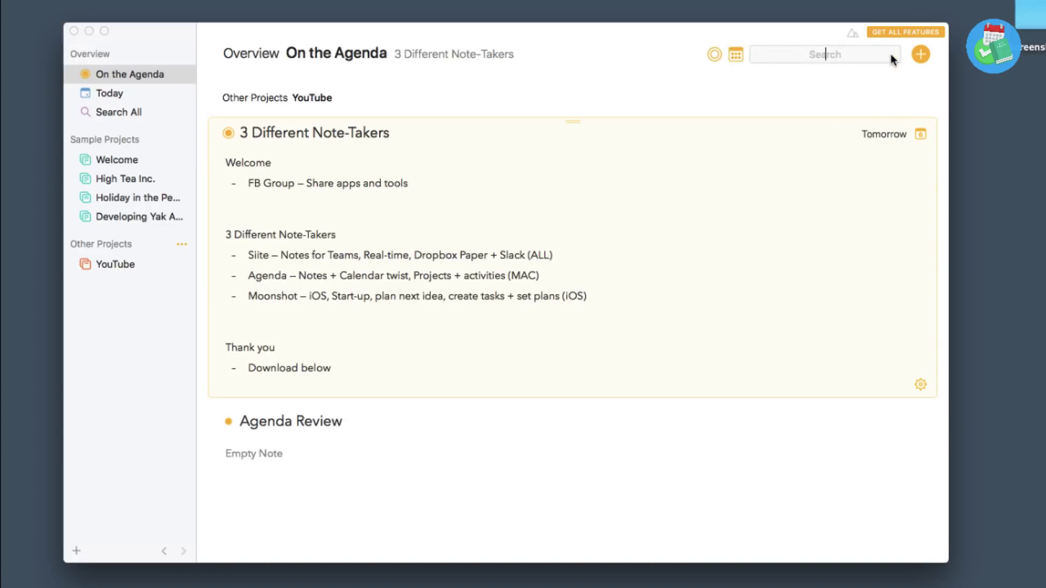
click(735, 55)
click(597, 52)
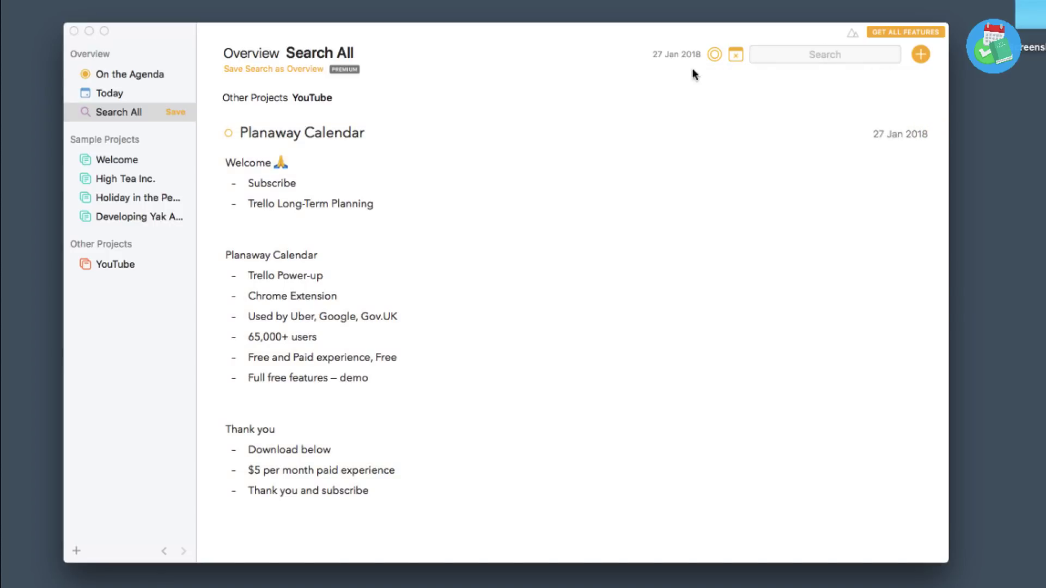
click(738, 55)
click(738, 56)
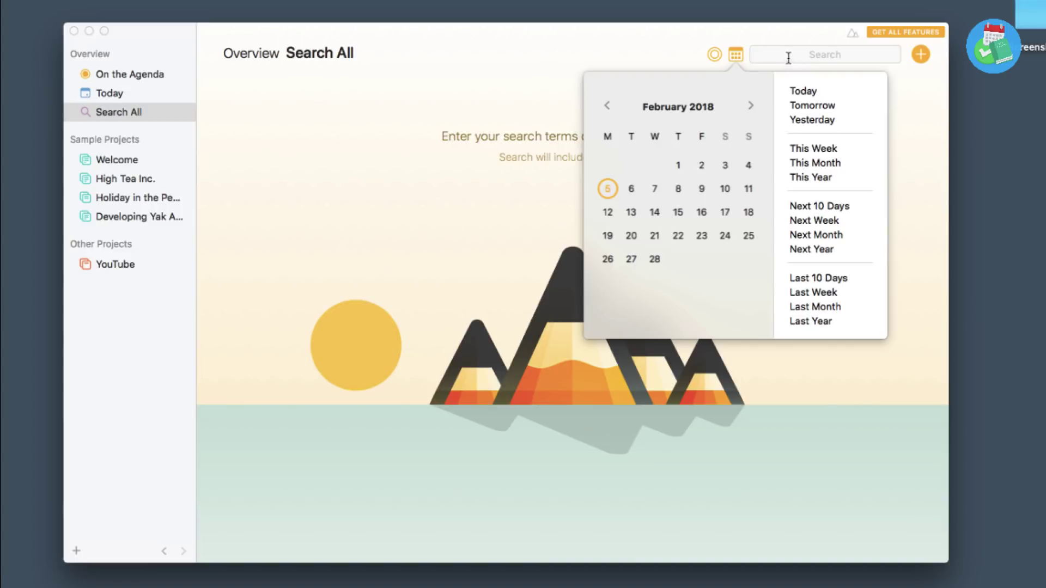
click(717, 51)
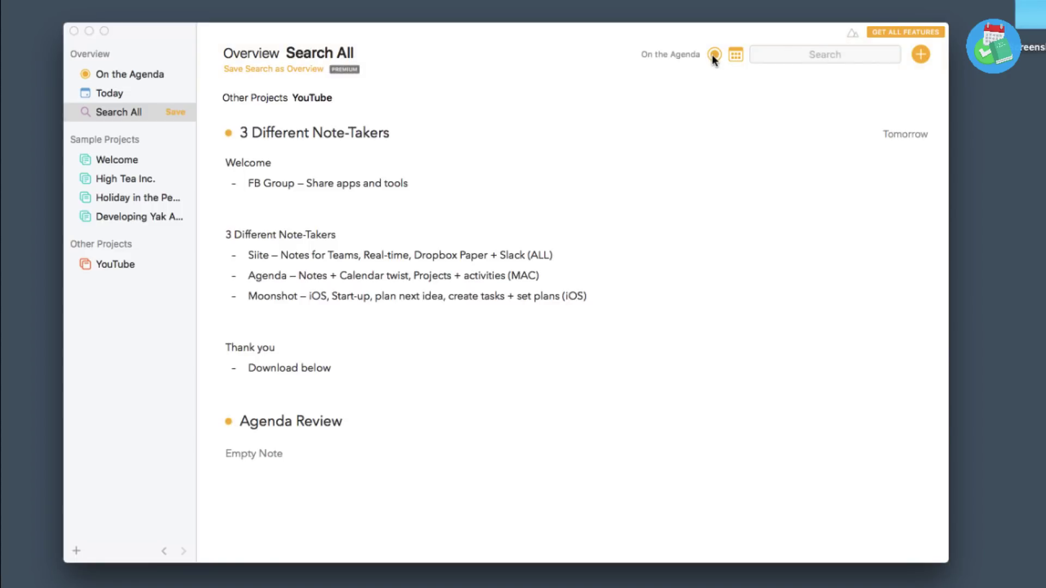
click(712, 55)
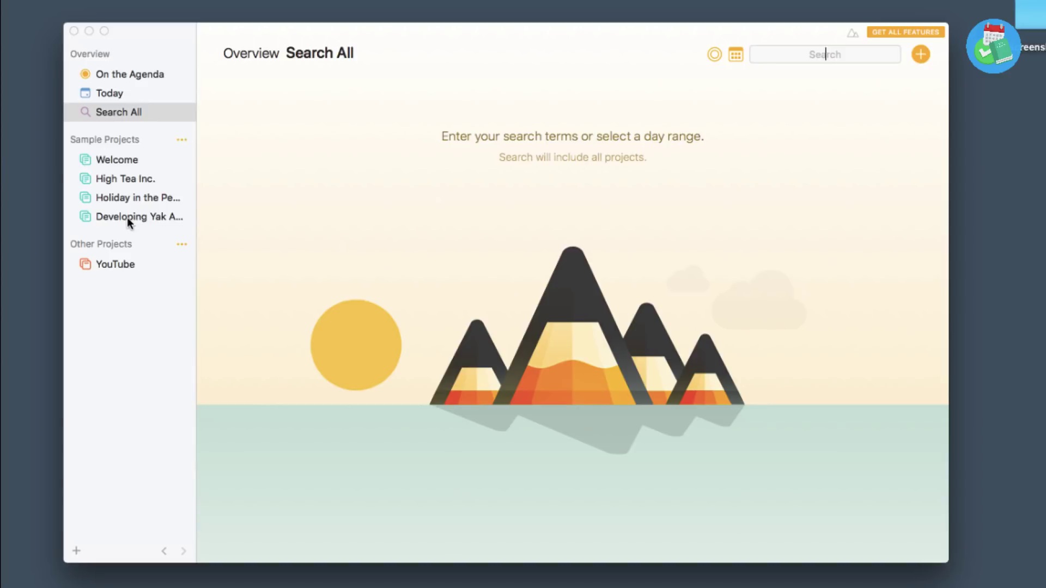
- Open the Welcome note 'What Can I Use Agenda For?' and bring up the add-project/category choices
click(119, 160)
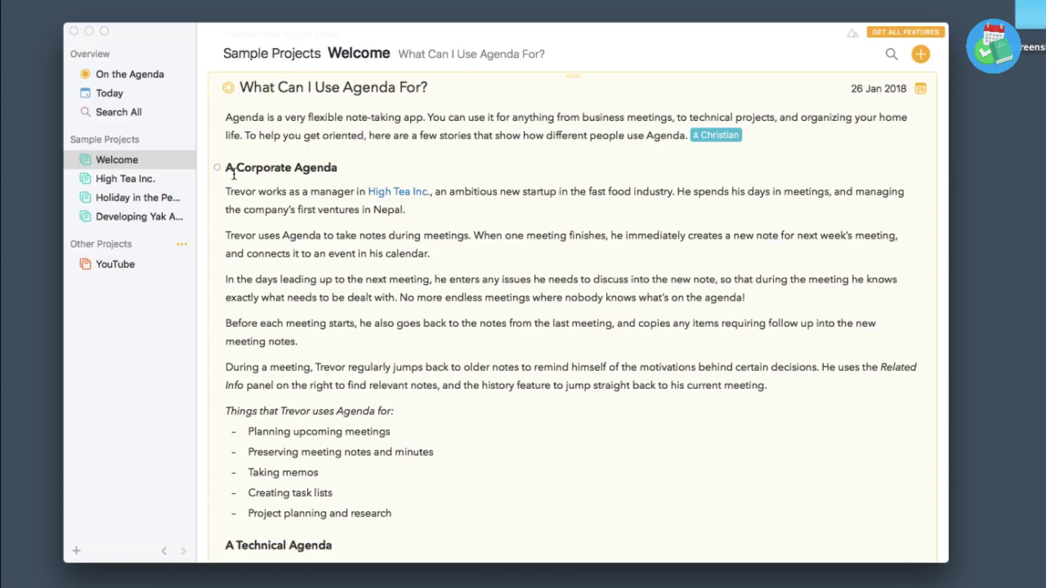
click(155, 288)
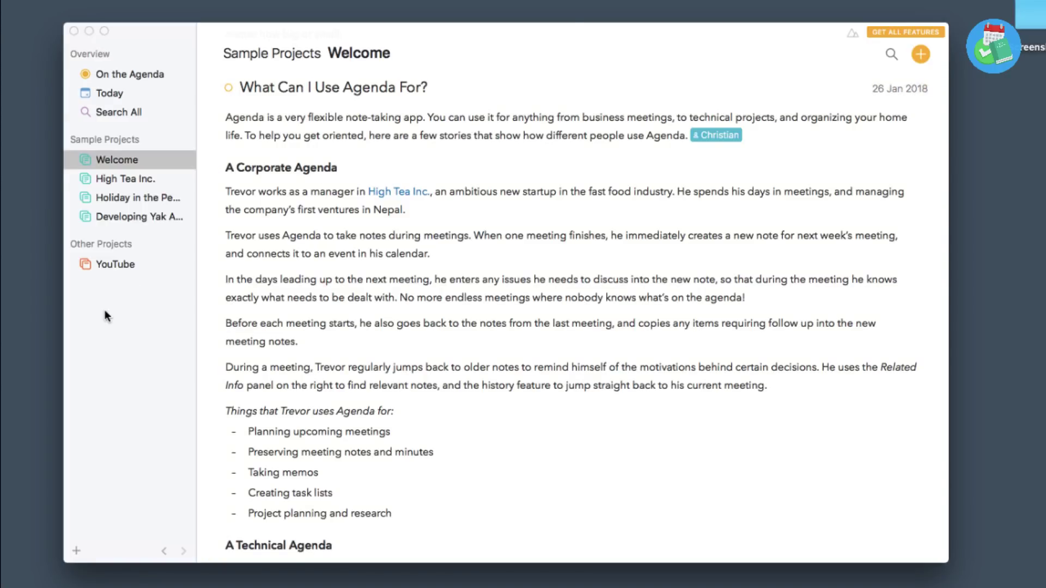
click(78, 552)
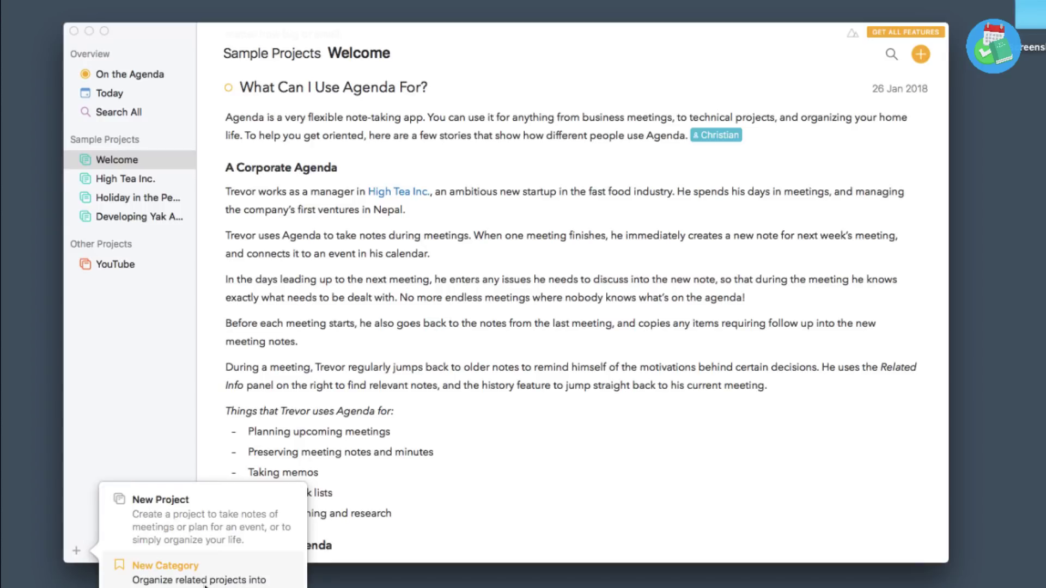
- Add a project in Other Projects and rename it from Untitled to 'Gaming'
click(184, 517)
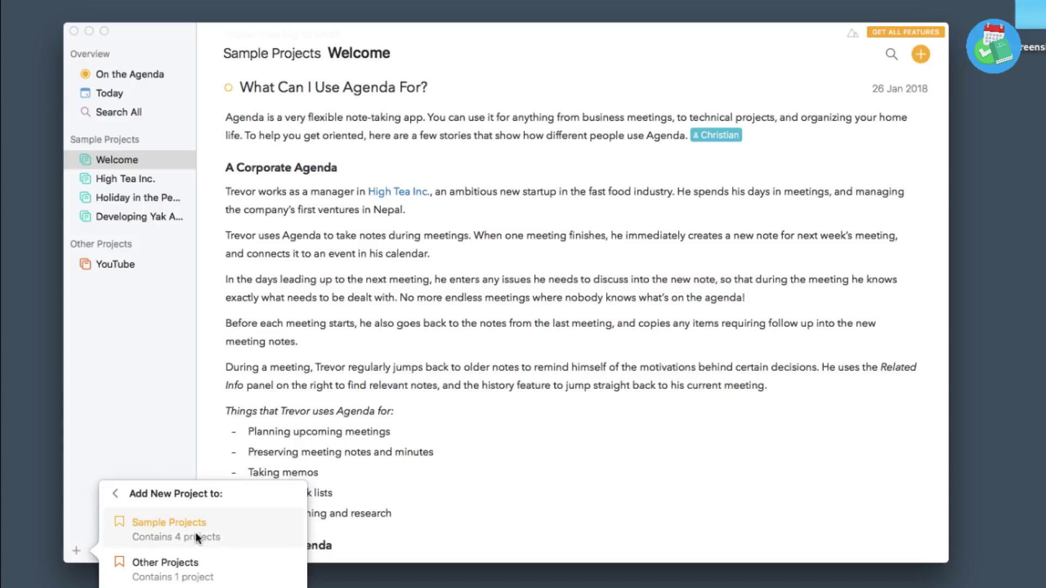
click(196, 567)
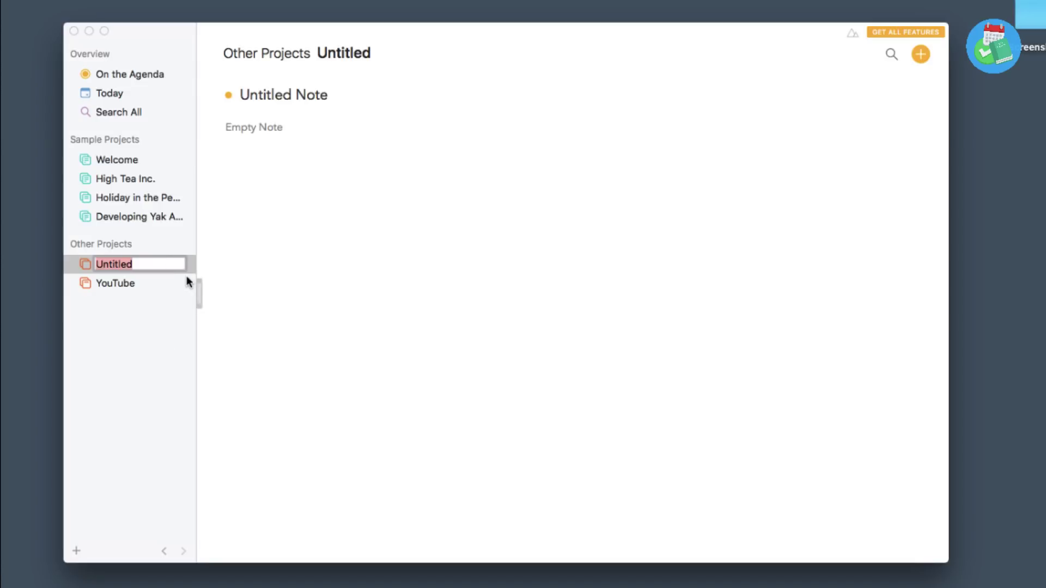
text(Gaming)
key(Return)
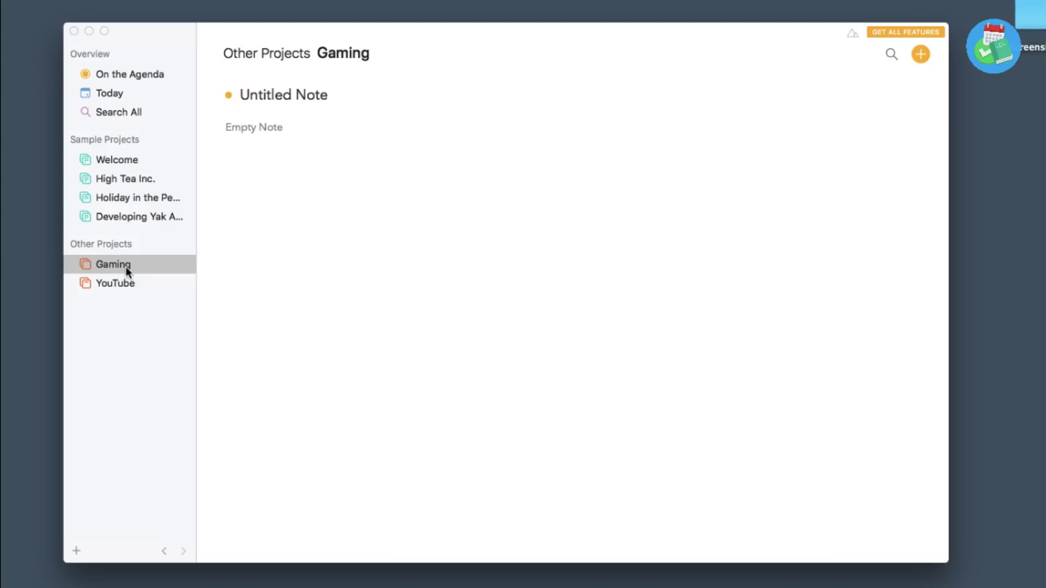
- In High Tea Inc., start editing the 21 Dec 2017 'Meeting on Preparation for Nepal Trip' note
click(114, 179)
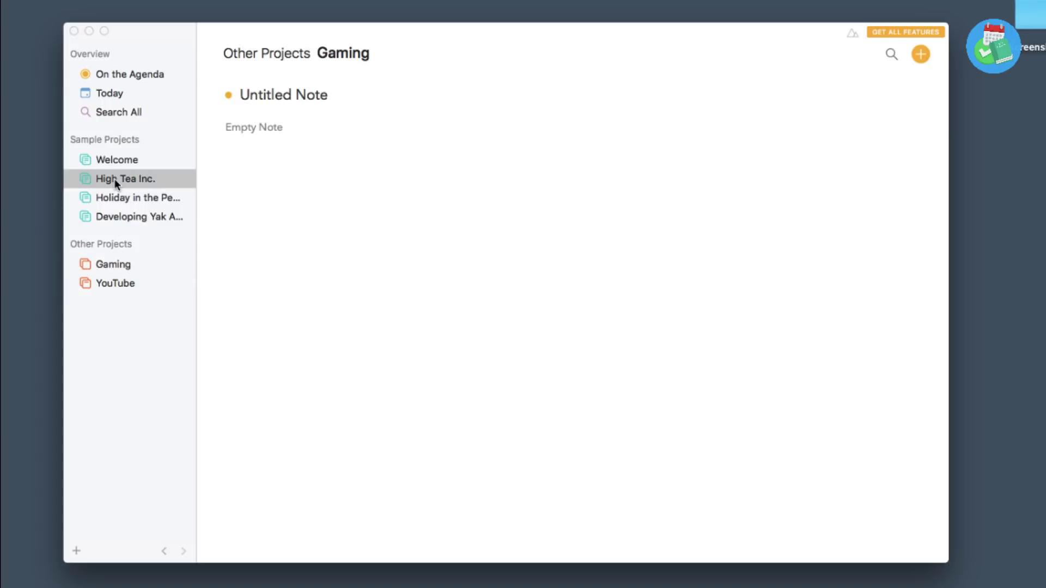
scroll(381, 278, up, 3)
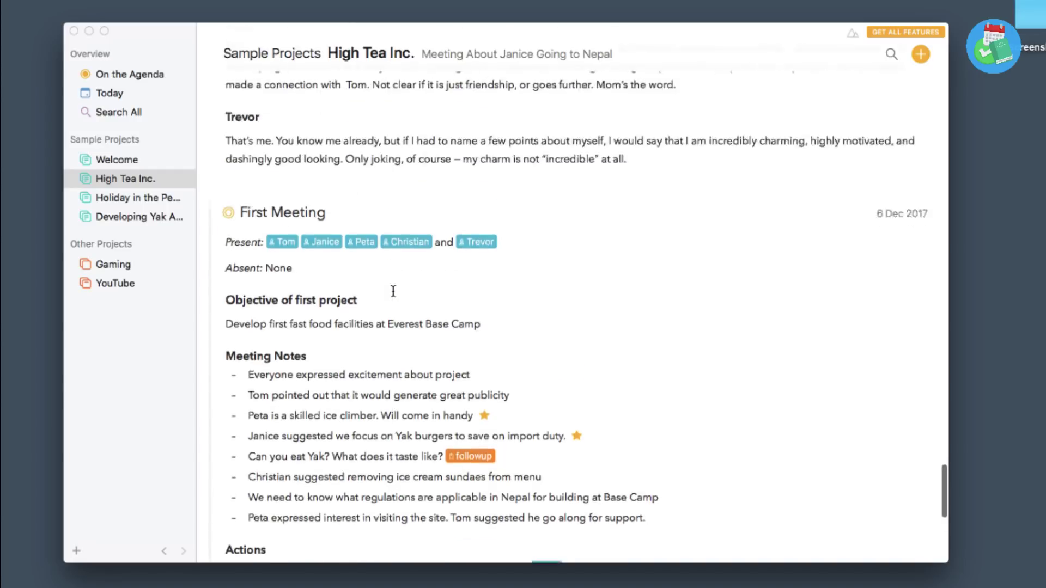
scroll(392, 291, up, 3)
scroll(392, 291, down, 15)
scroll(393, 291, up, 6)
scroll(392, 292, up, 20)
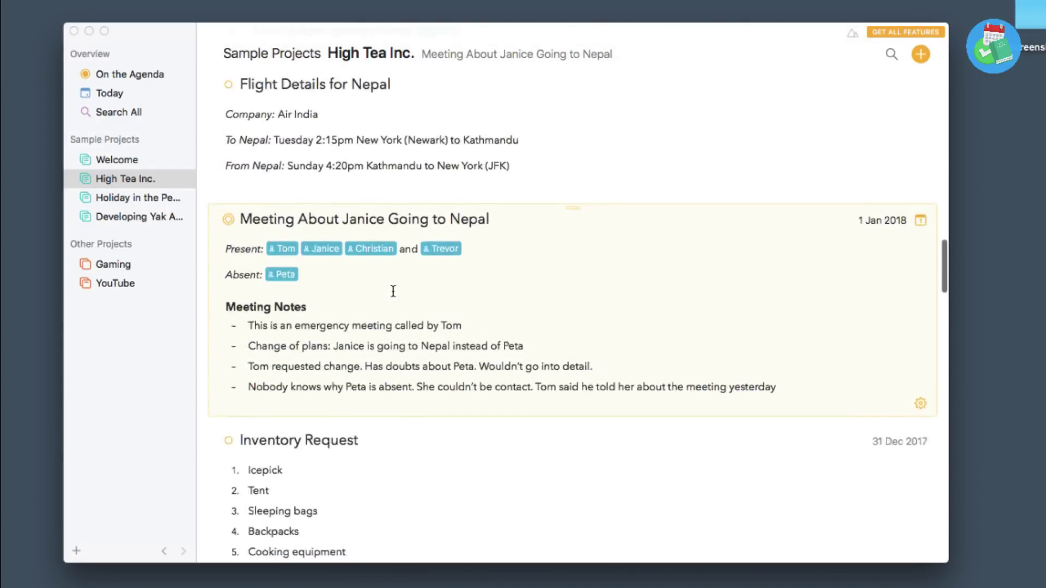
scroll(393, 292, down, 20)
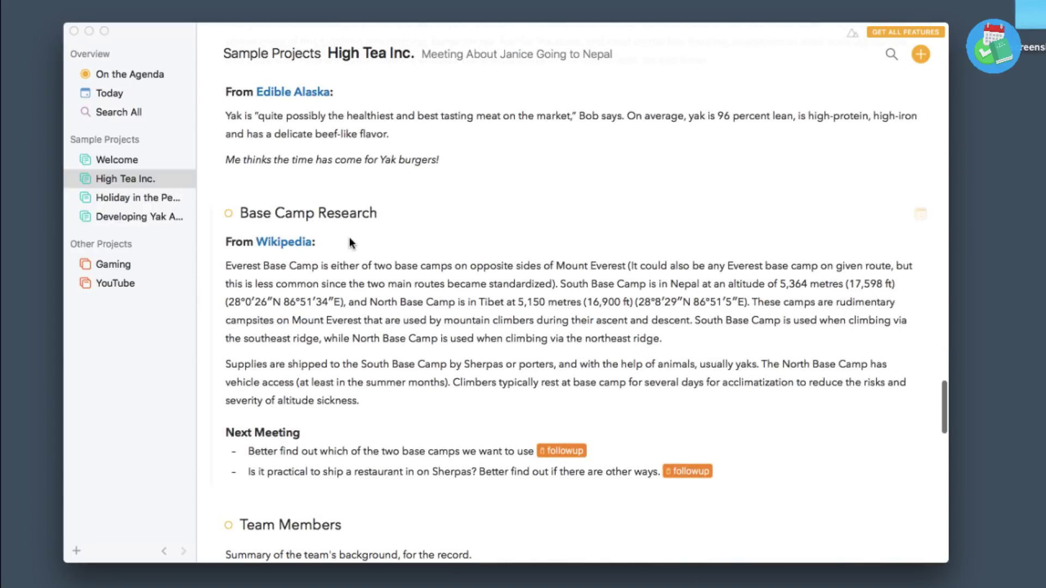
scroll(349, 240, down, 2)
scroll(348, 240, up, 10)
scroll(348, 240, down, 2)
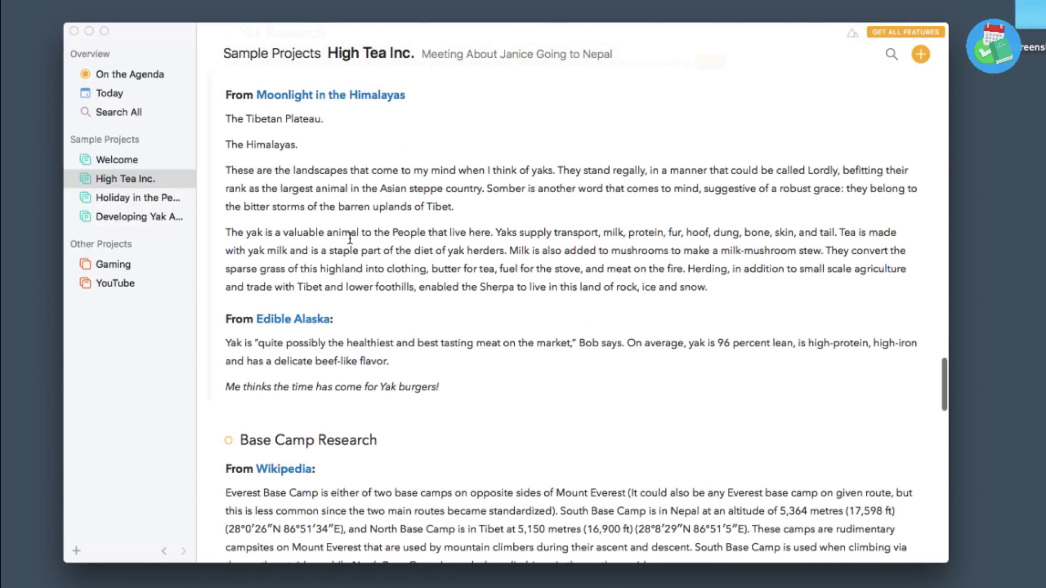
scroll(349, 238, up, 5)
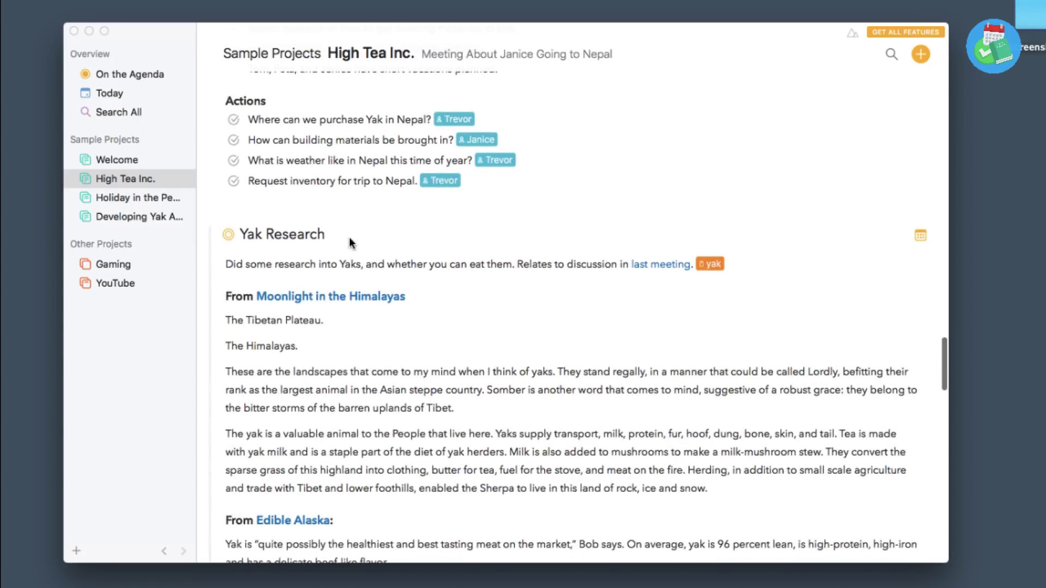
scroll(349, 240, up, 5)
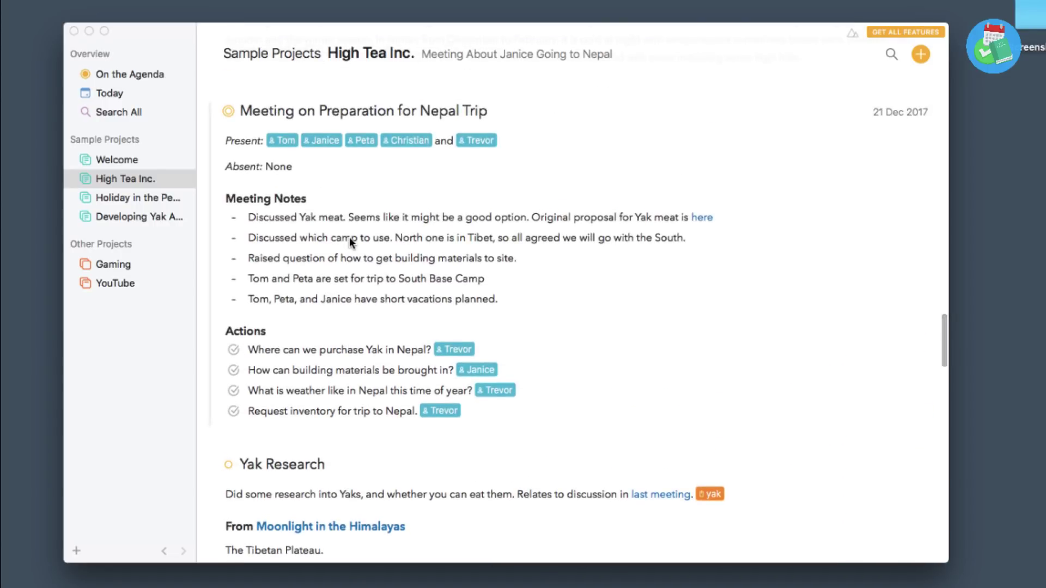
click(408, 178)
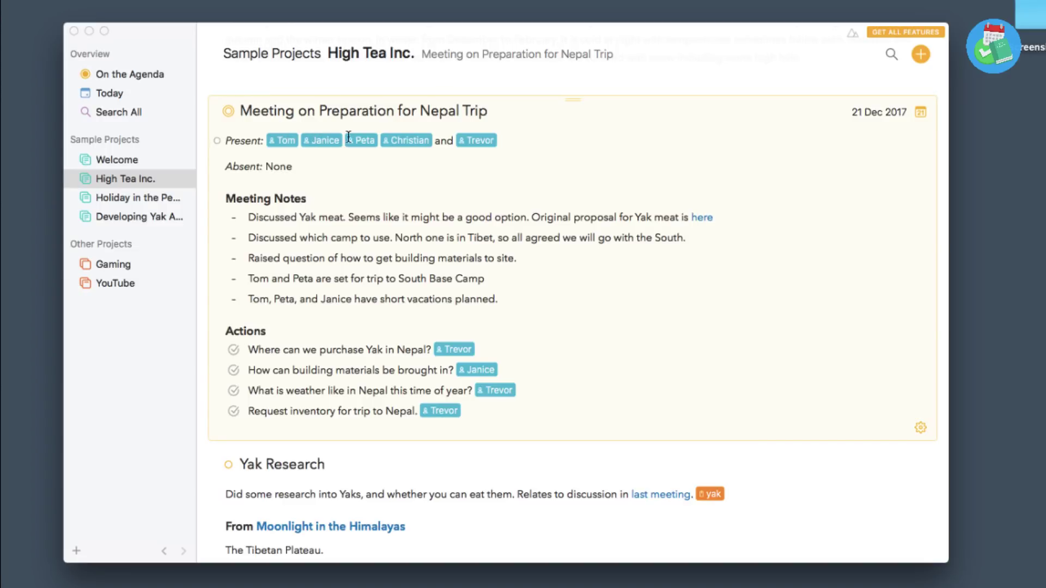
- Try an @ person mention at the end of the Present line, then remove it
click(512, 138)
text(@s)
key(BackSpace)
key(BackSpace)
key(BackSpace)
double_click(284, 140)
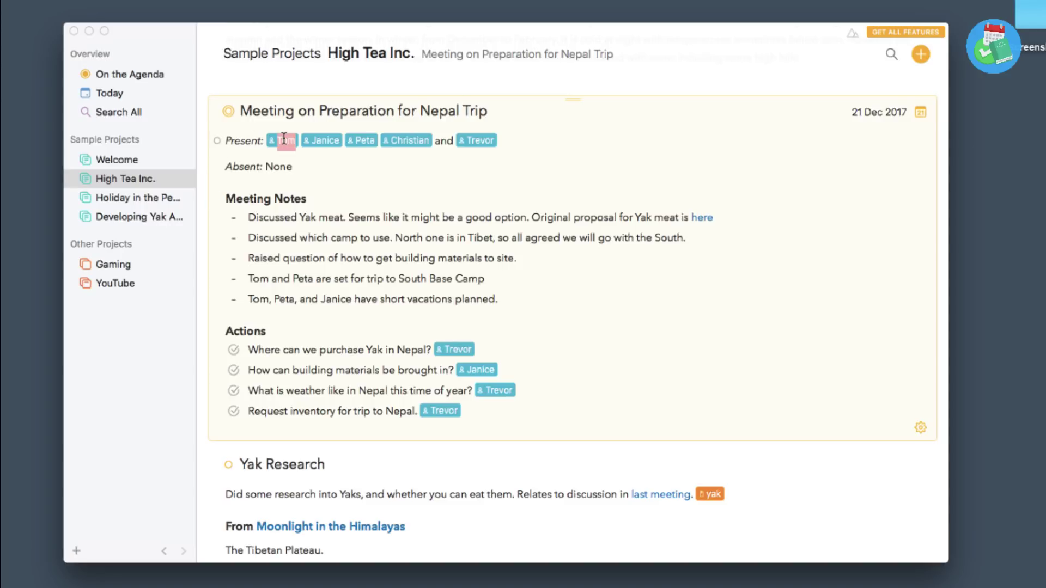
click(311, 133)
- Add a new line after the last meeting note, then delete it again
click(351, 162)
click(518, 299)
key(Return)
key(BackSpace)
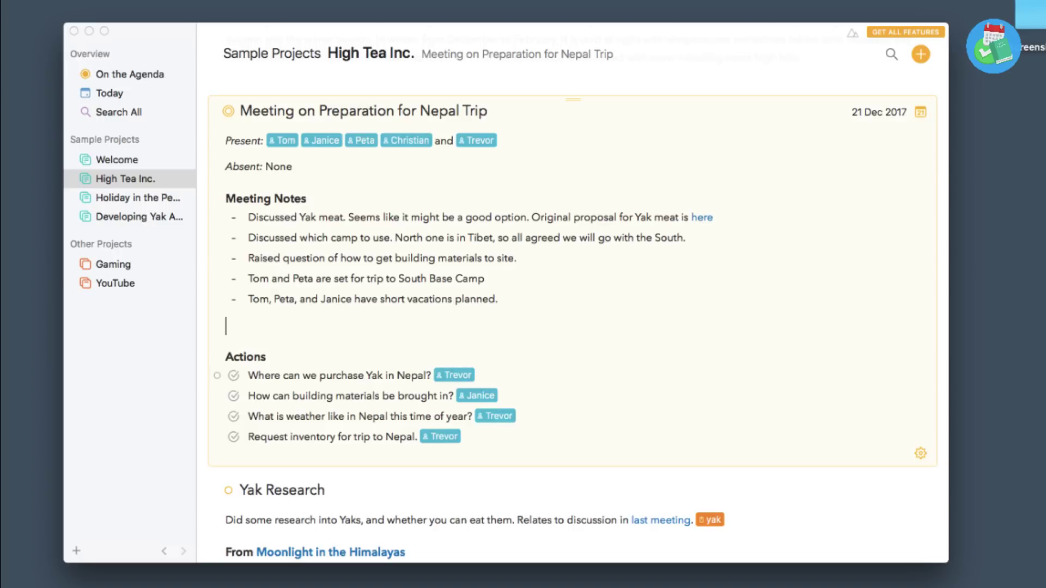
key(BackSpace)
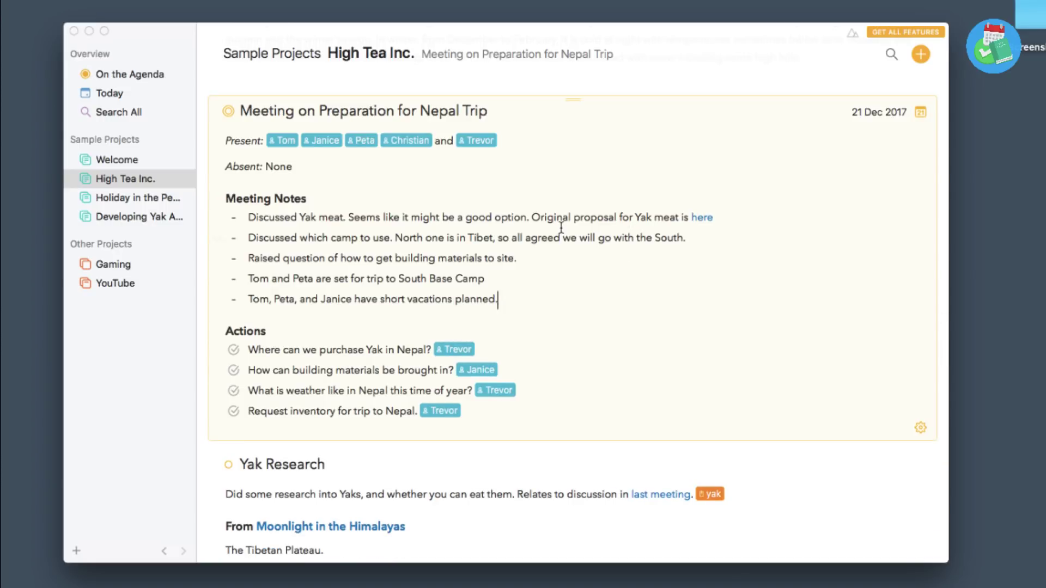
- Tag the building-materials line TBD, assign it to the first team member, and make it a checklist item
click(217, 258)
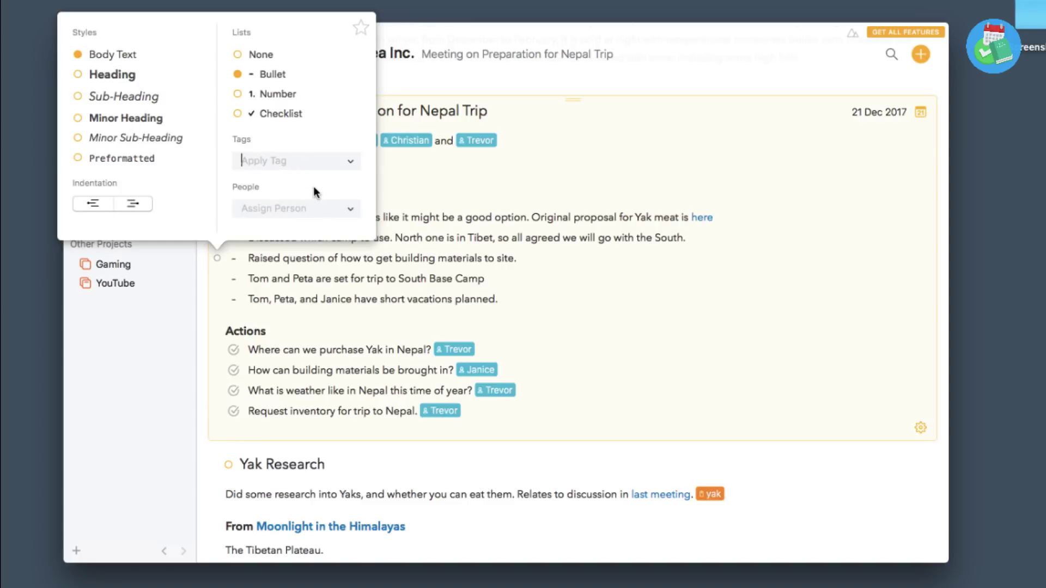
click(349, 162)
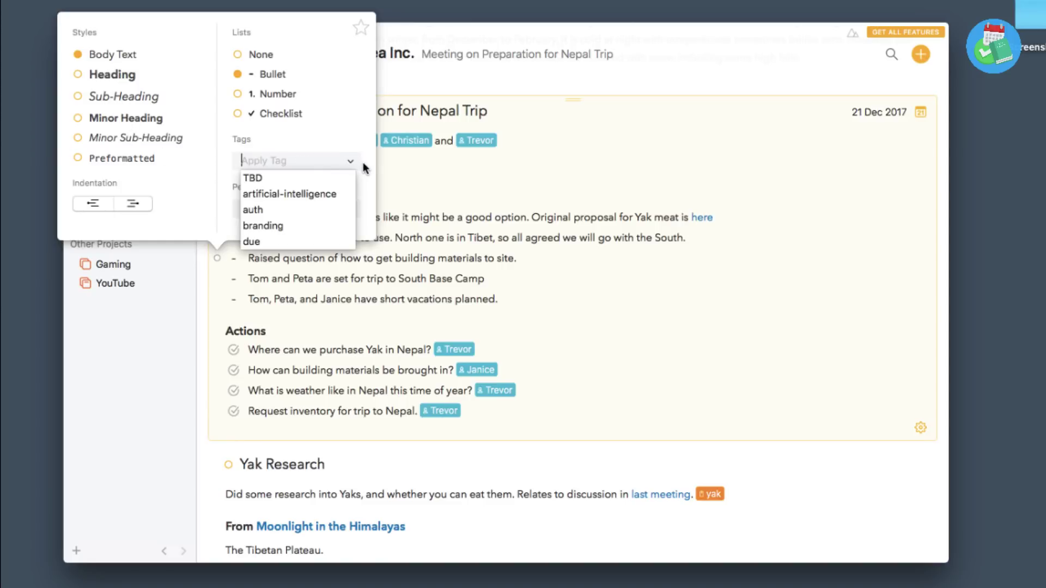
click(348, 177)
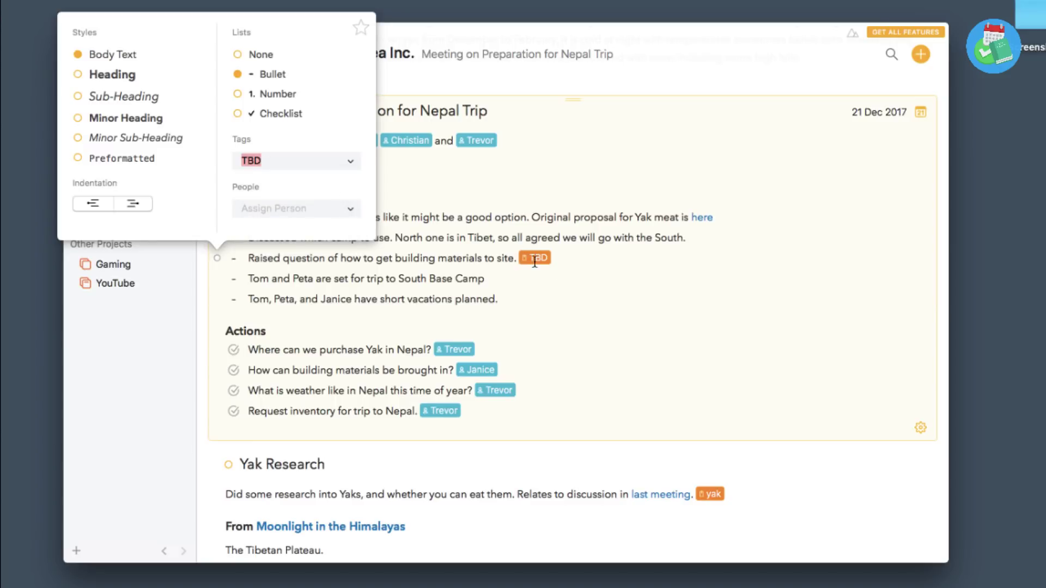
click(329, 210)
click(351, 210)
click(334, 227)
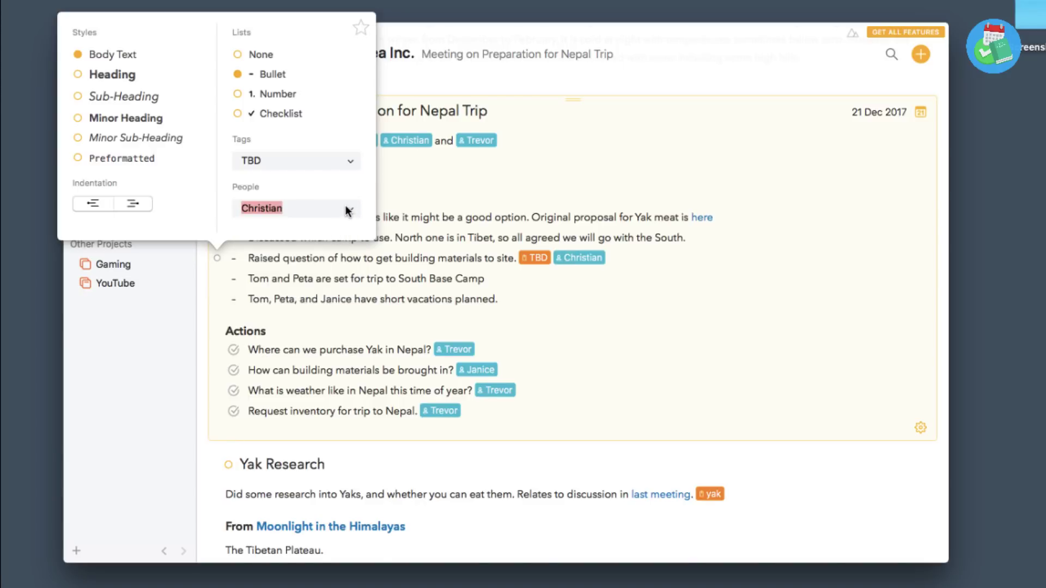
click(349, 215)
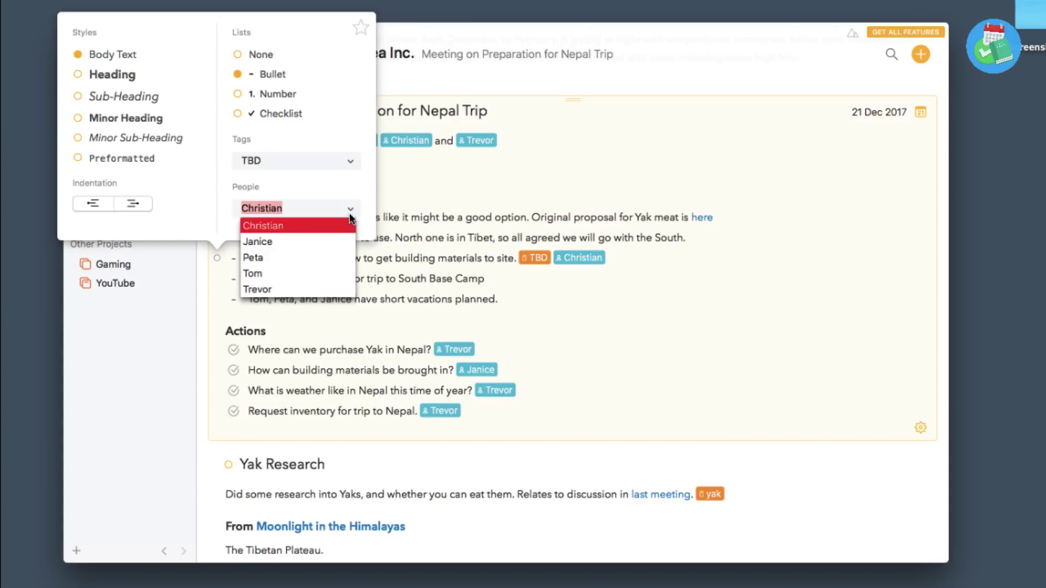
click(437, 269)
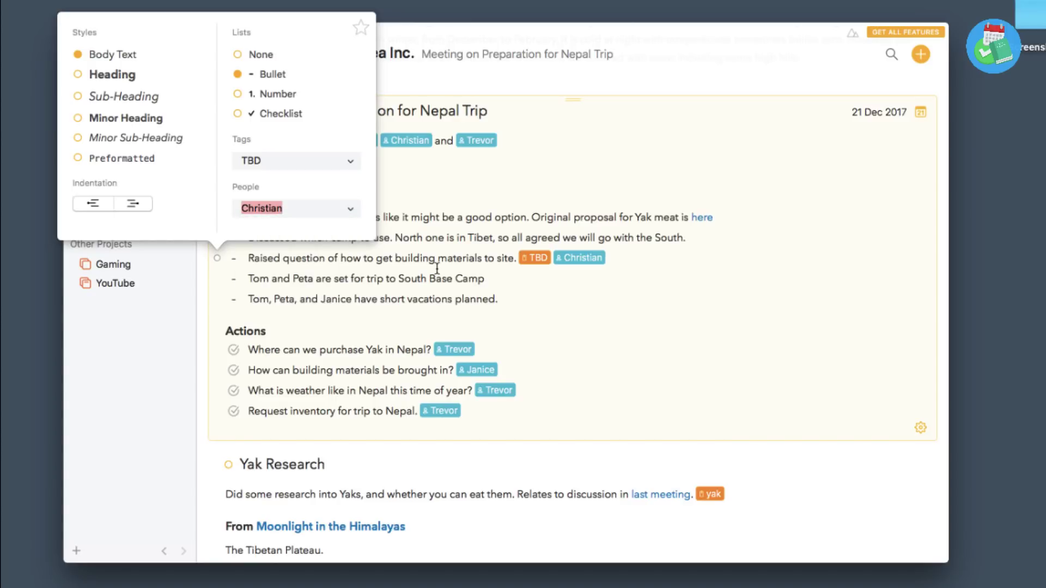
click(268, 113)
- Tick off the building-materials checklist item and scroll through the meeting note
click(263, 277)
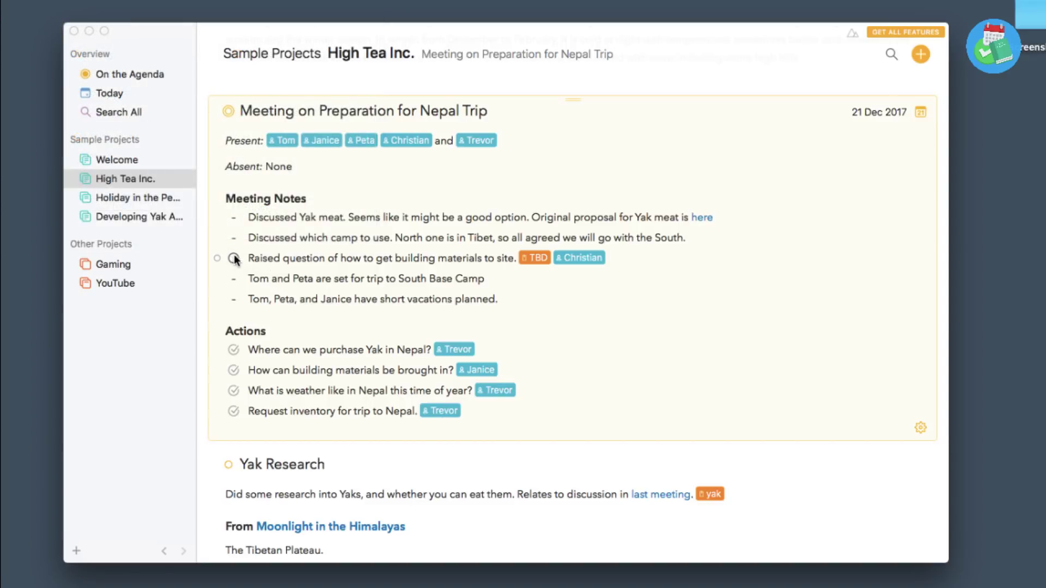
click(232, 256)
scroll(585, 305, down, 10)
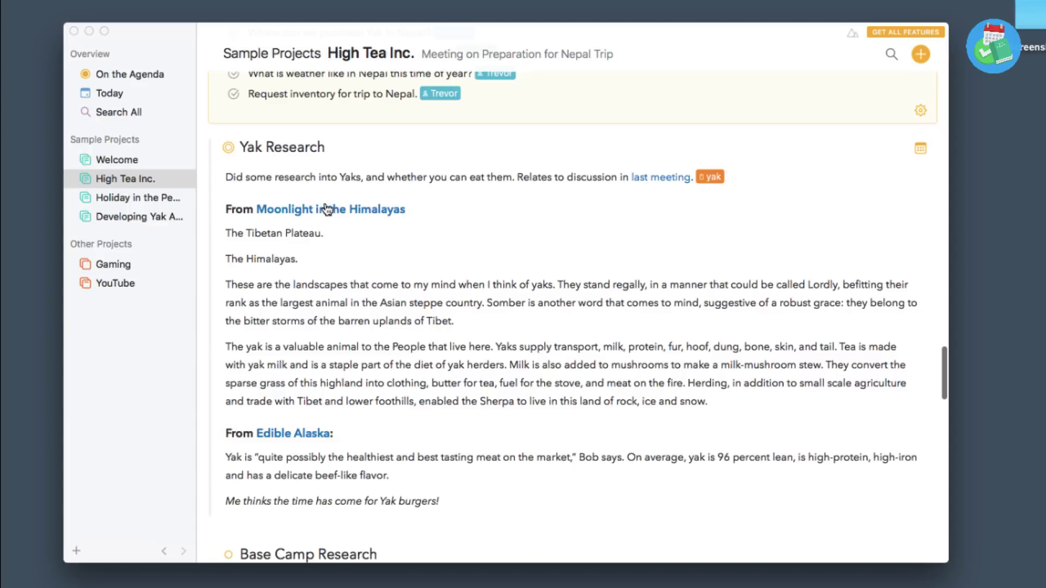
scroll(398, 279, down, 15)
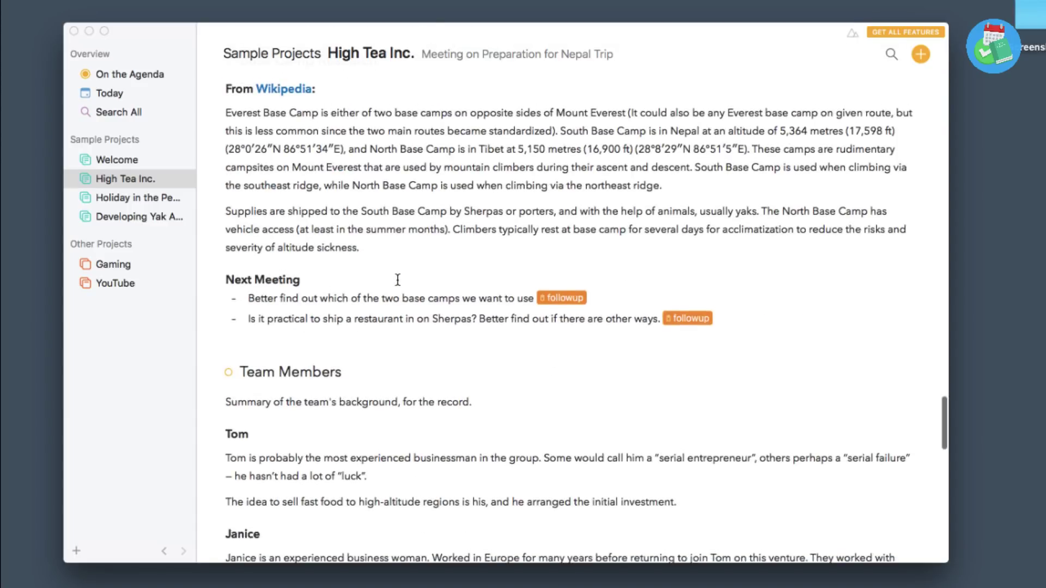
scroll(398, 280, down, 15)
scroll(397, 279, up, 20)
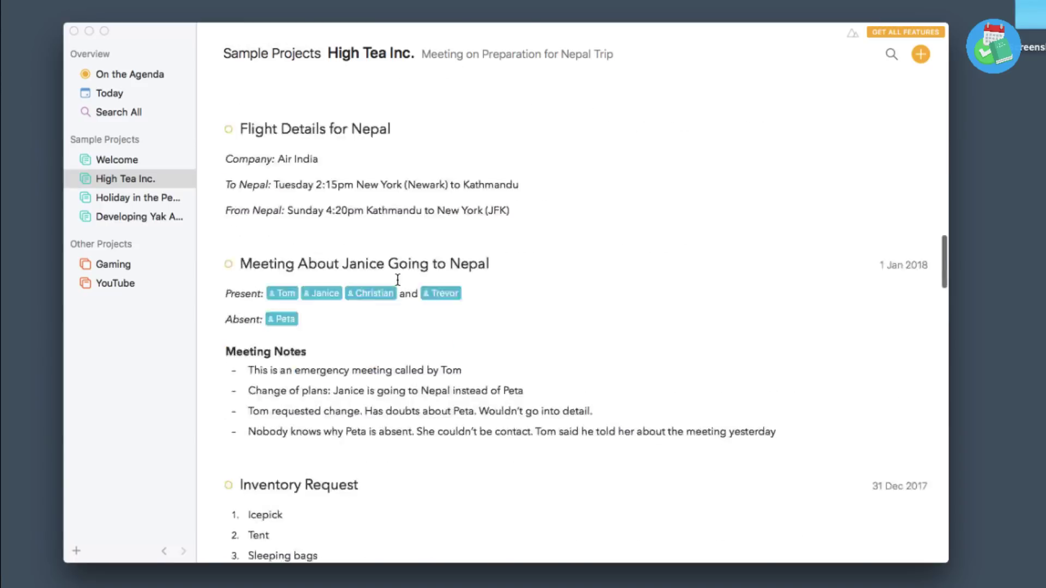
scroll(398, 279, up, 20)
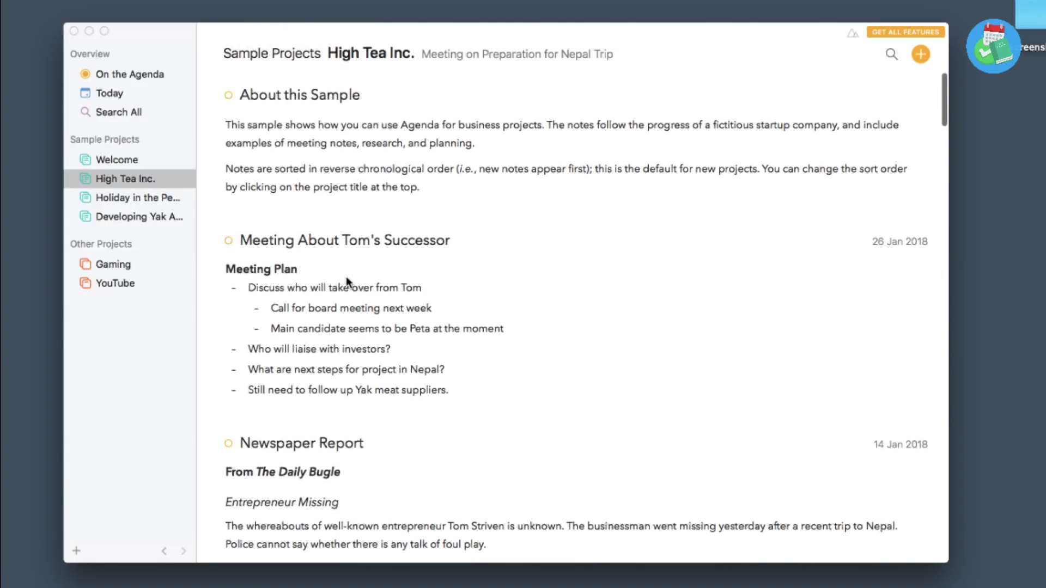
- Switch to the Holiday in the Pencils sample project and browse its notes
key(super+alt+Down)
scroll(337, 280, down, 13)
scroll(333, 287, up, 13)
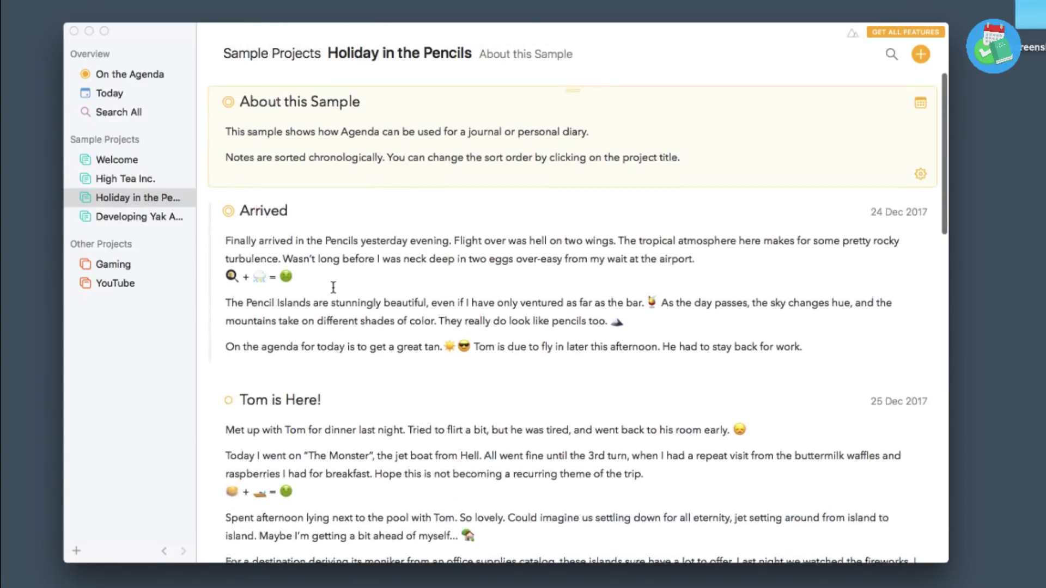
scroll(506, 327, down, 20)
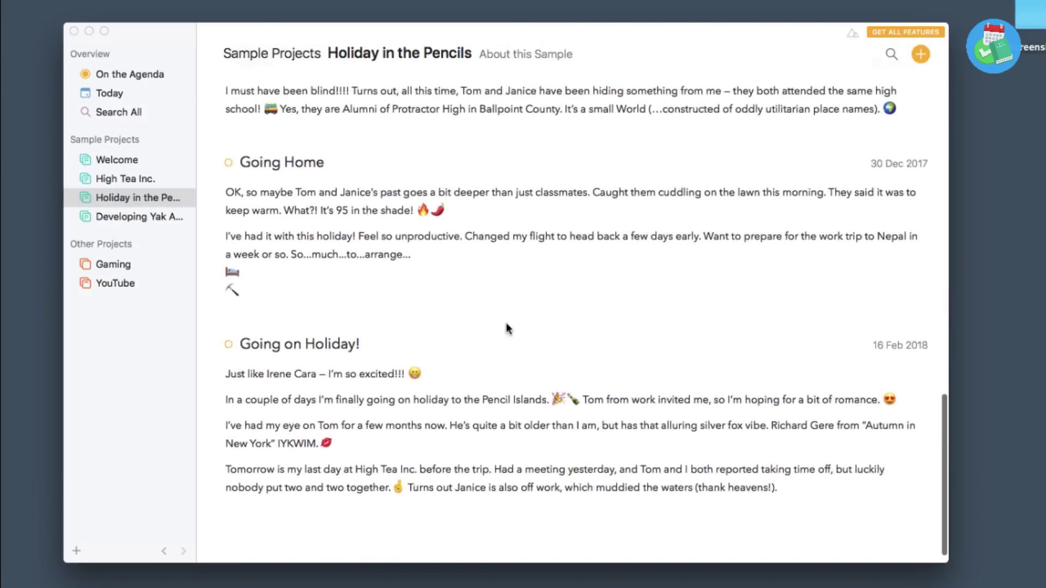
- Open the Developing Yak App sample project and scroll through its notes
click(149, 217)
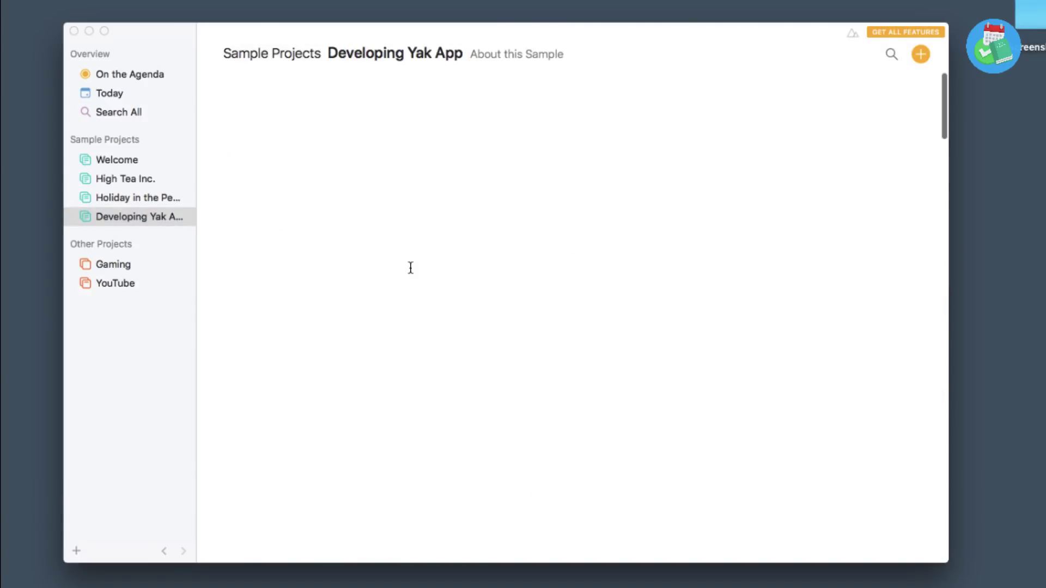
scroll(410, 267, down, 10)
scroll(409, 266, up, 15)
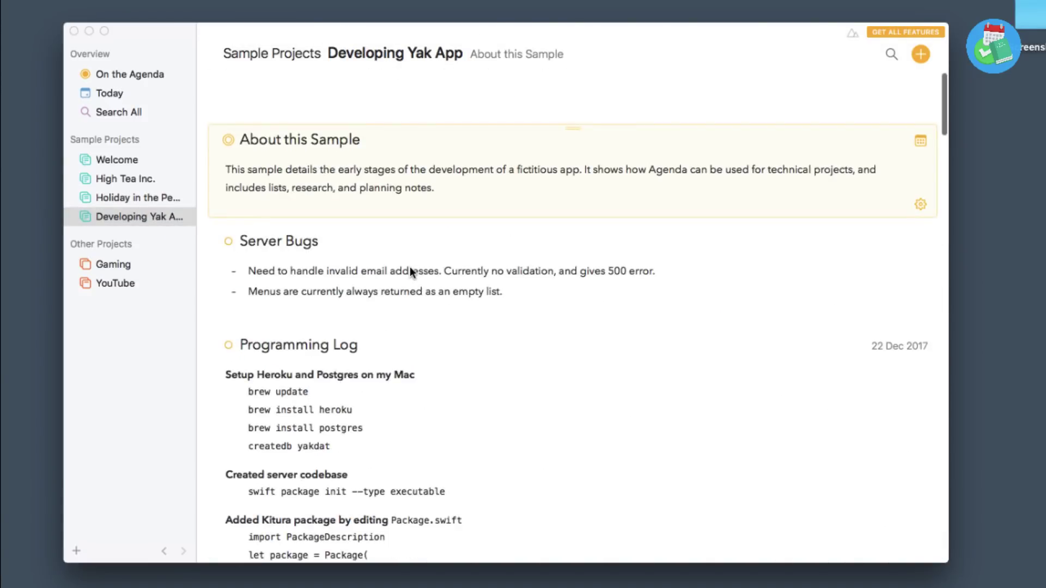
scroll(410, 267, down, 8)
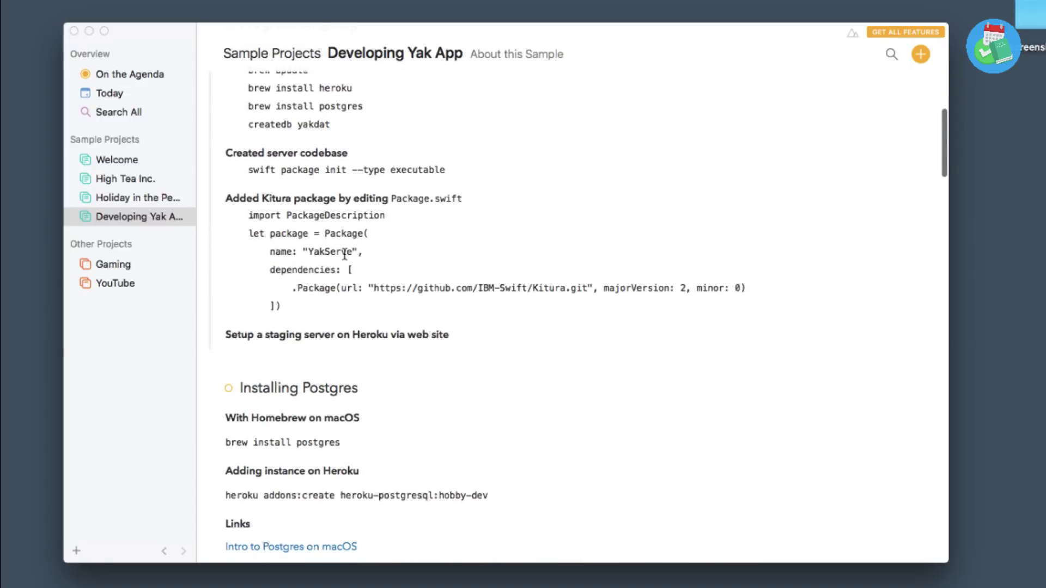
scroll(344, 253, down, 12)
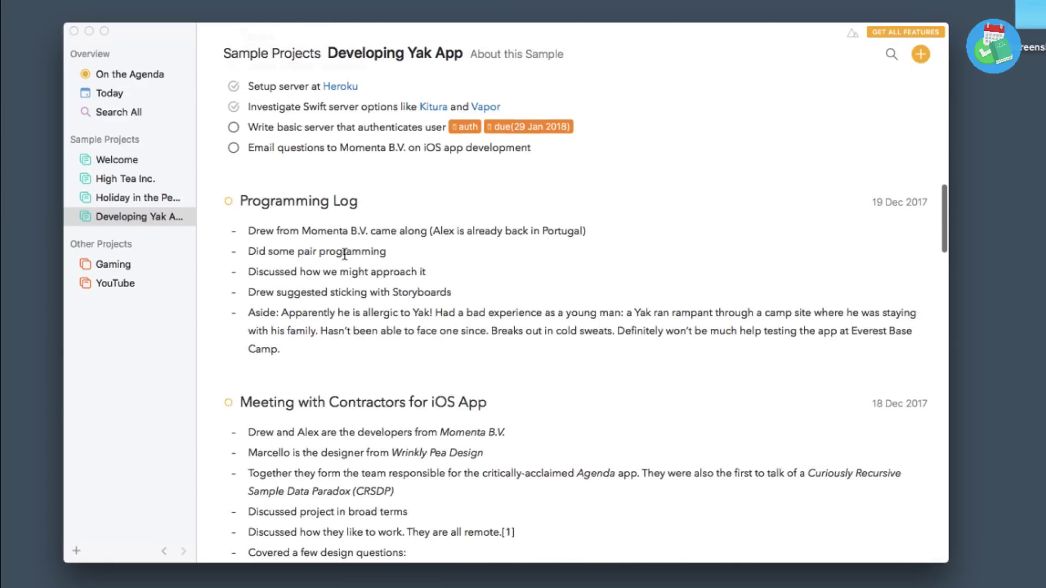
scroll(345, 253, down, 1)
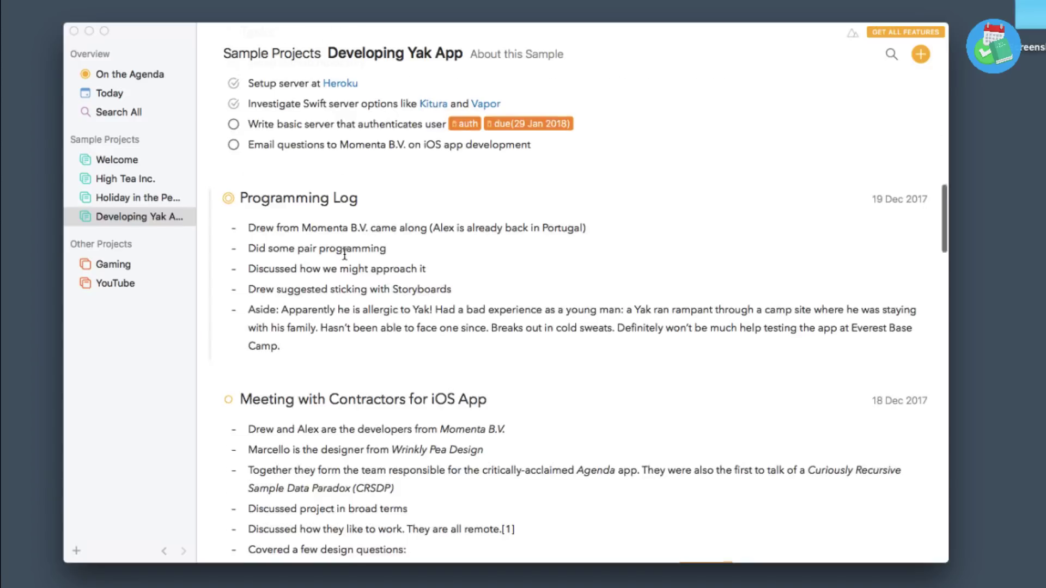
scroll(344, 253, up, 20)
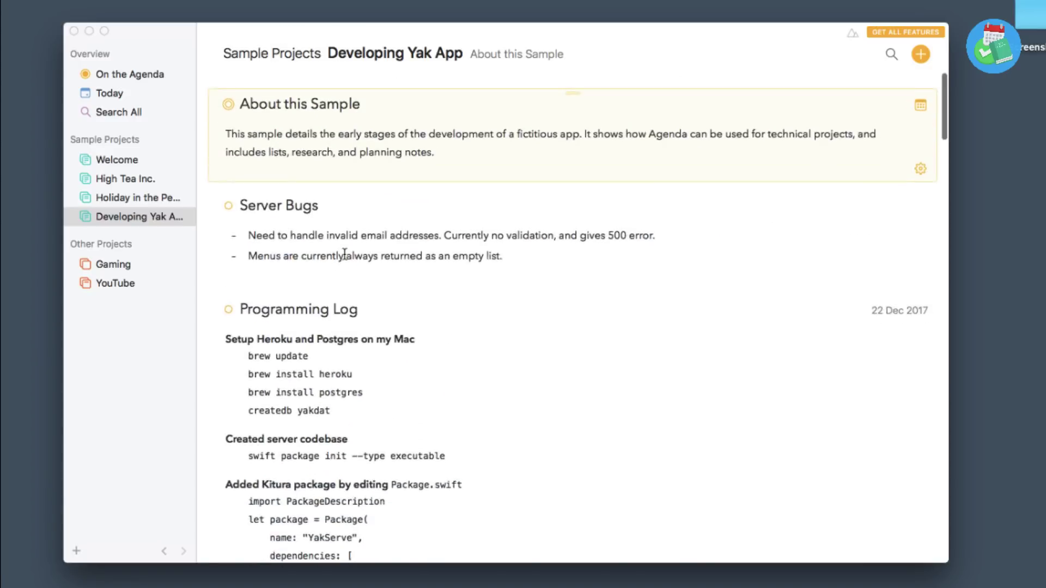
- Move the About this Sample note below Server Bugs, just above Programming Log
click(920, 160)
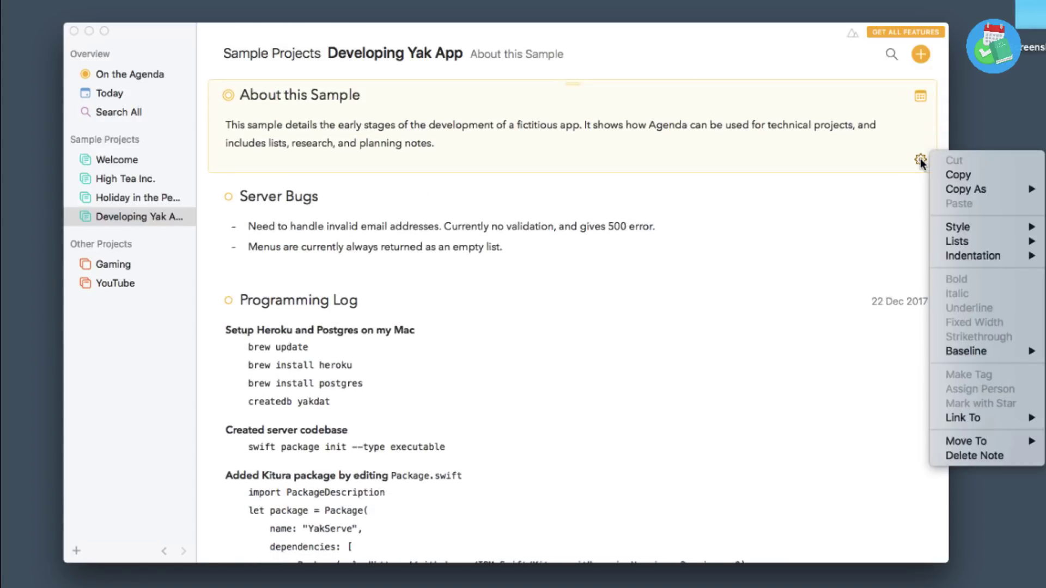
mouse_move(984, 445)
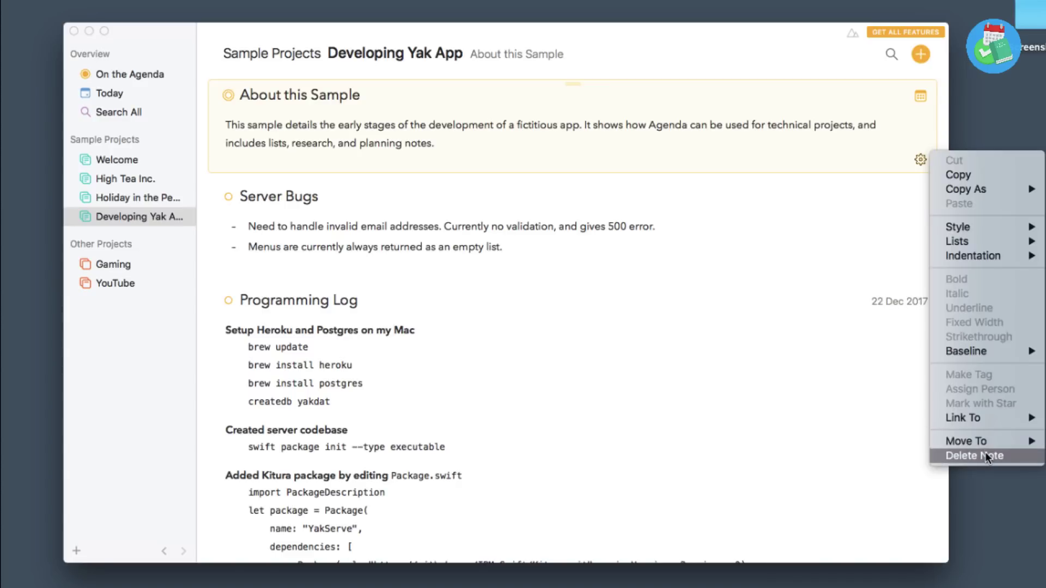
click(890, 272)
right_click(728, 148)
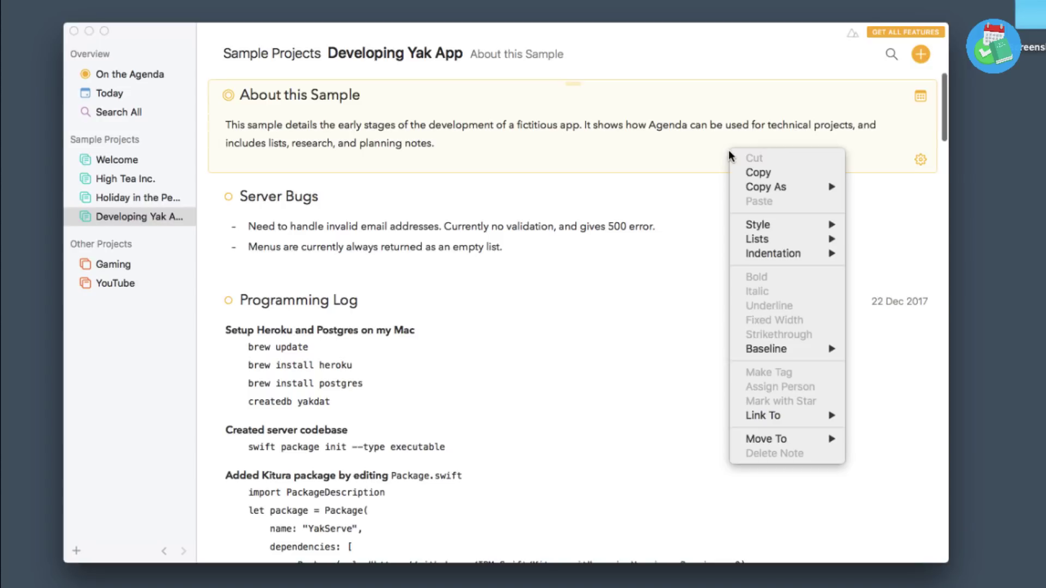
click(696, 141)
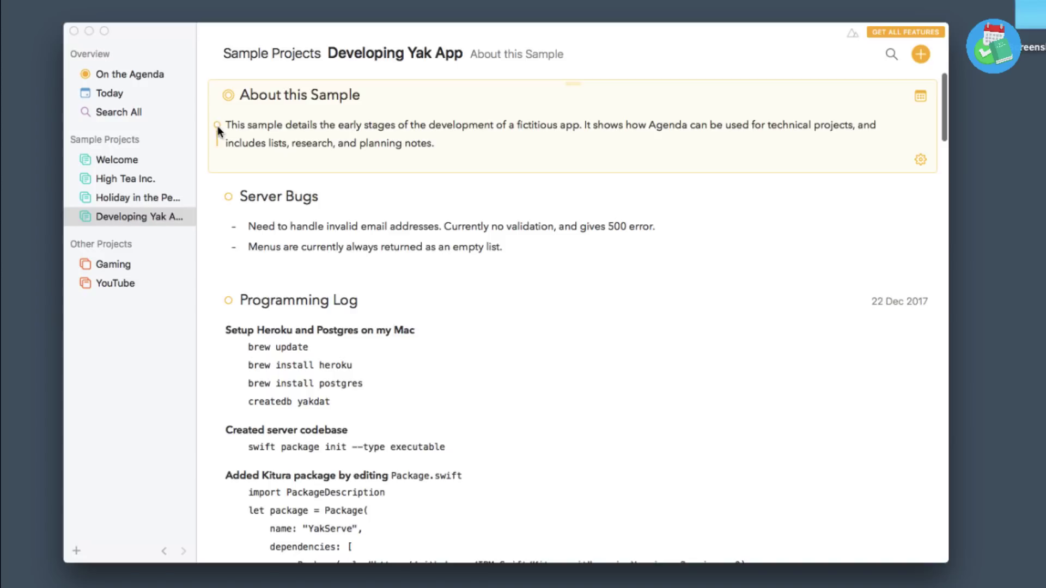
click(217, 126)
drag(572, 85, 574, 250)
drag(566, 83, 490, 243)
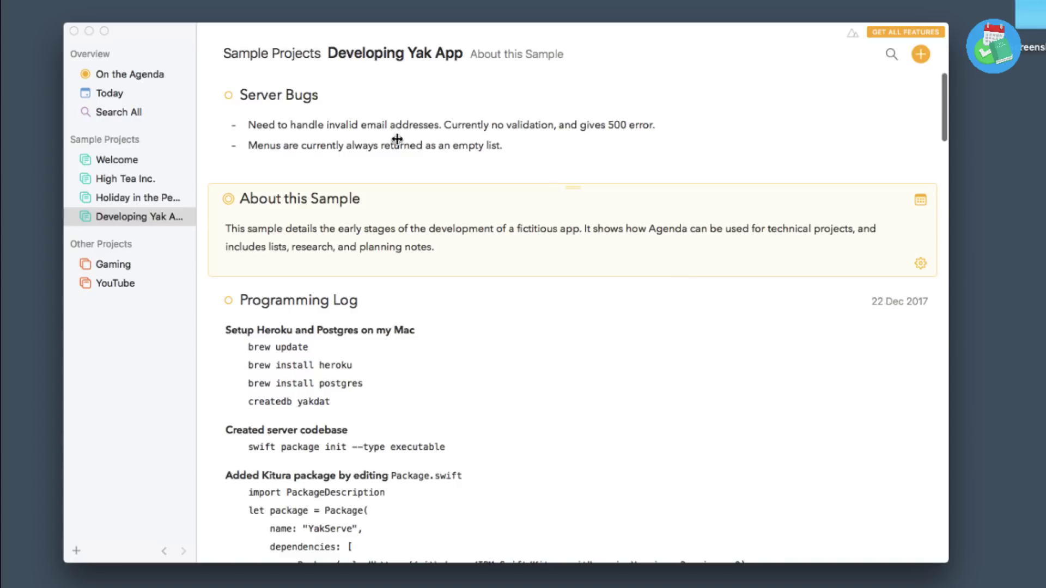
- Check Today, return to On the Agenda, and open the 3 Different Note-Takers date picker
click(116, 93)
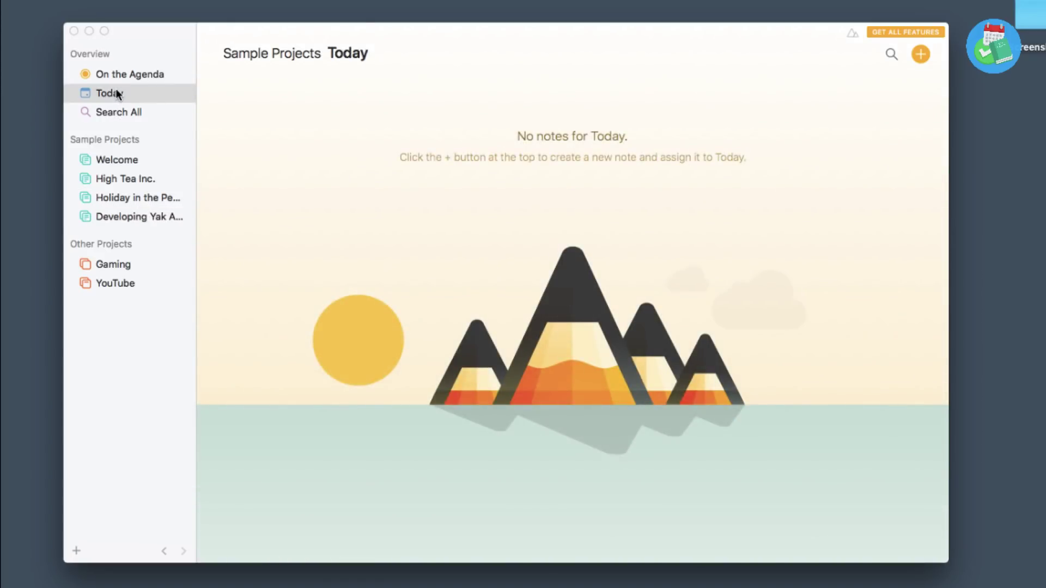
click(119, 74)
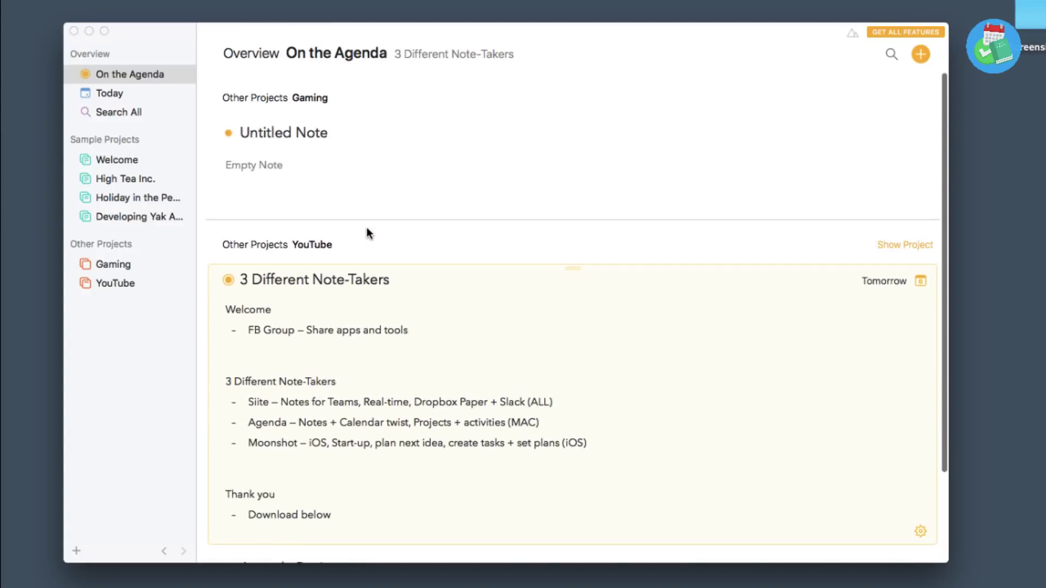
scroll(366, 227, down, 3)
scroll(366, 226, up, 3)
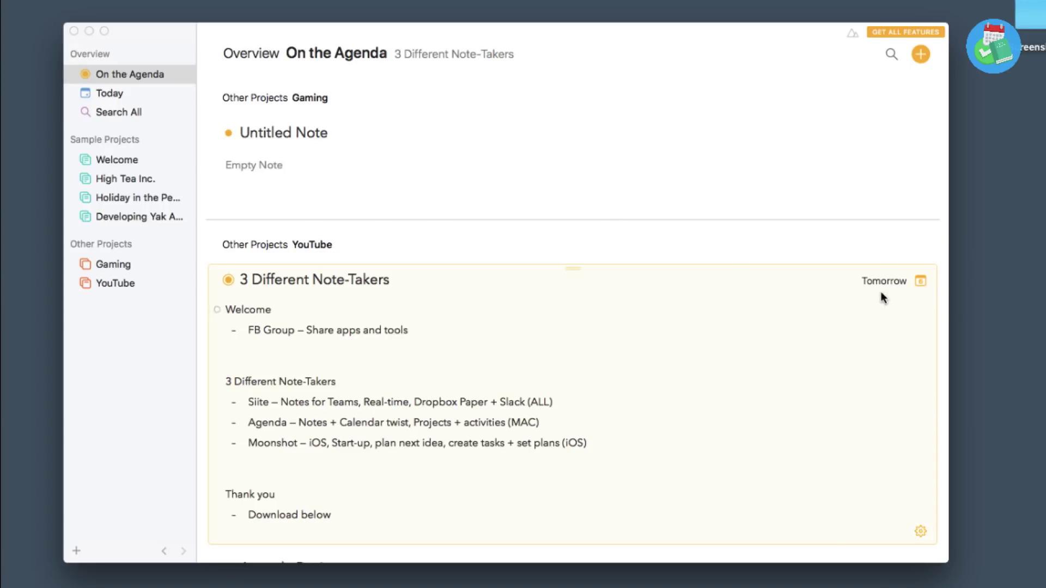
click(920, 281)
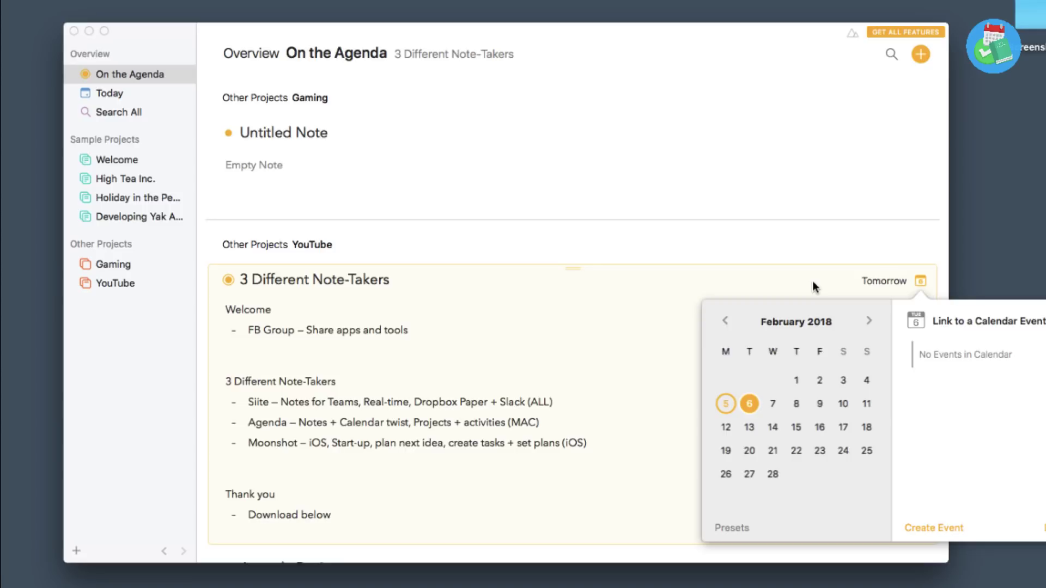
- Close the date picker and view the €19.99 Premium Features offer
click(774, 172)
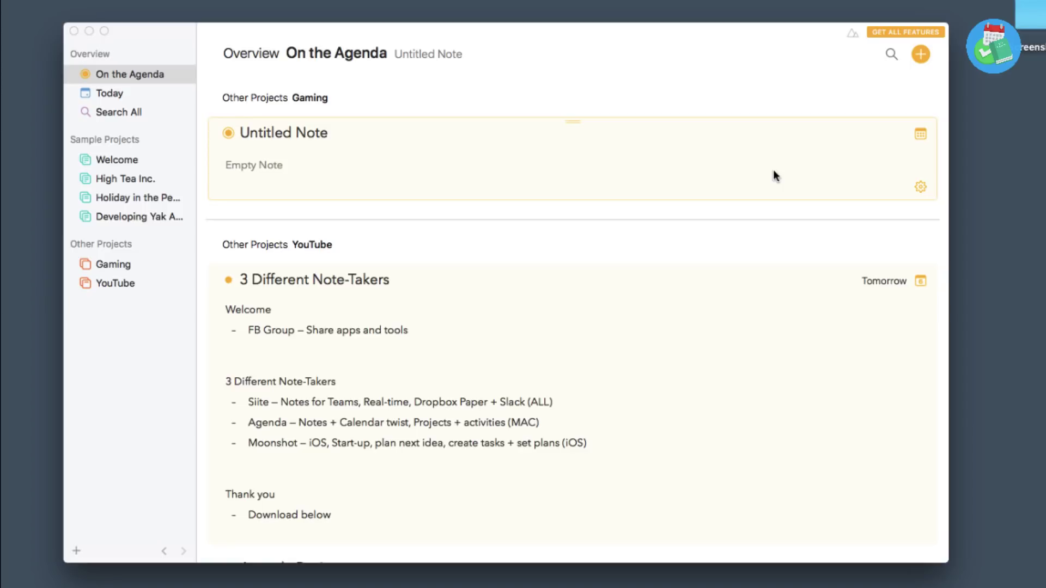
click(880, 33)
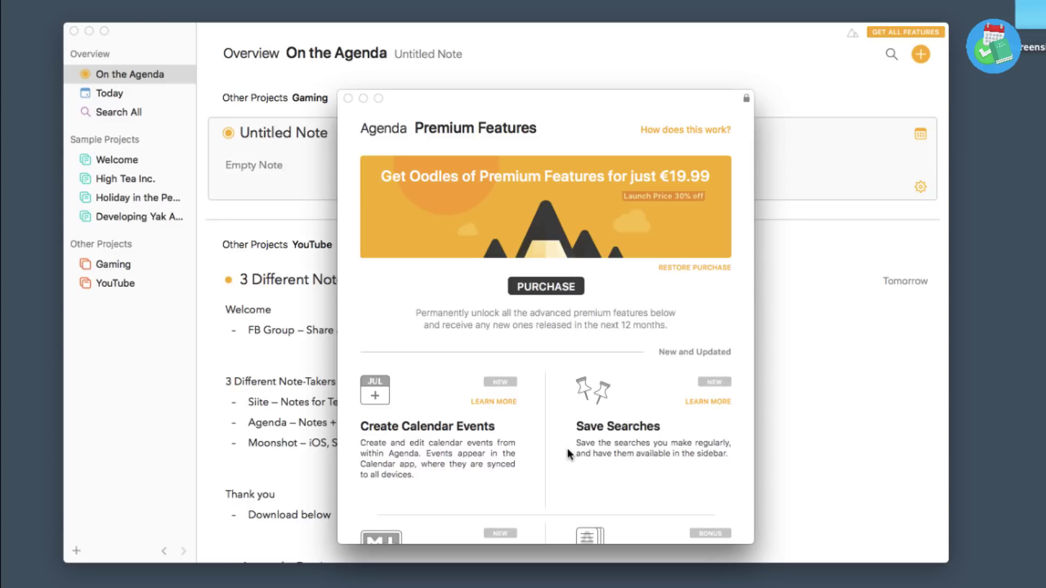
- Scroll through the Premium Features list, then close the window
scroll(567, 450, down, 2)
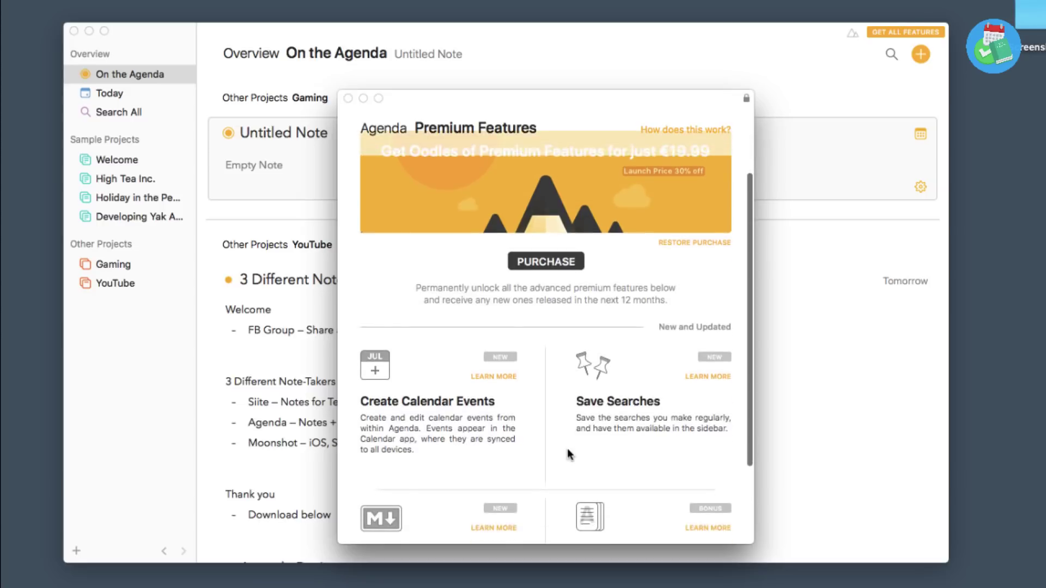
scroll(567, 455, down, 3)
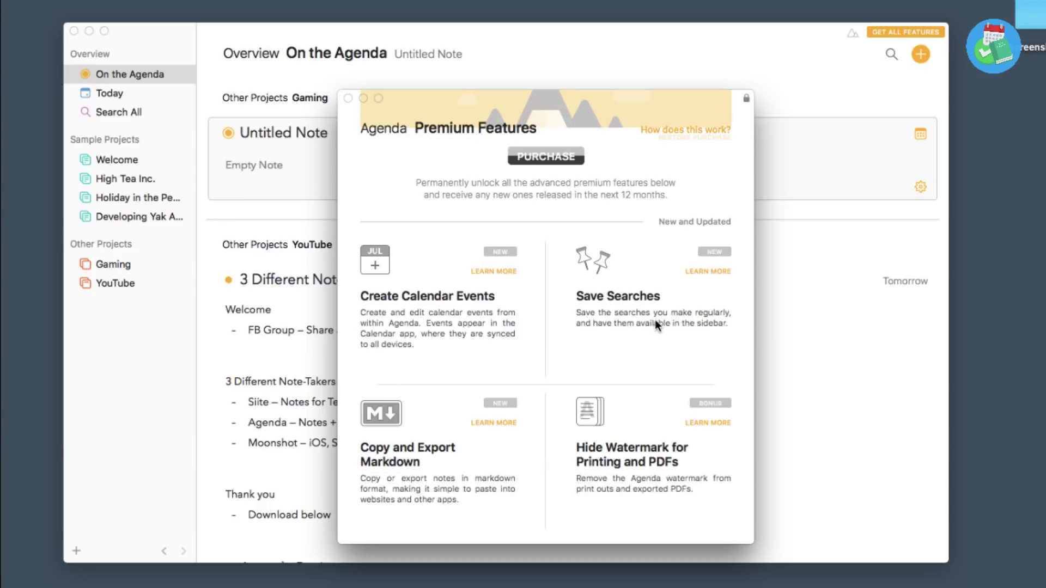
scroll(587, 363, up, 1)
scroll(648, 185, up, 5)
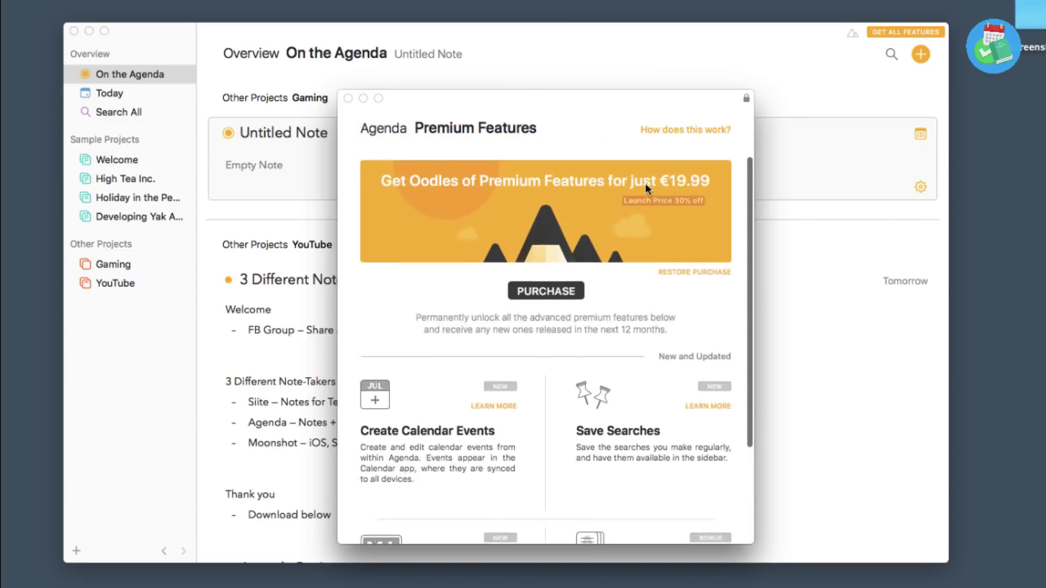
click(346, 99)
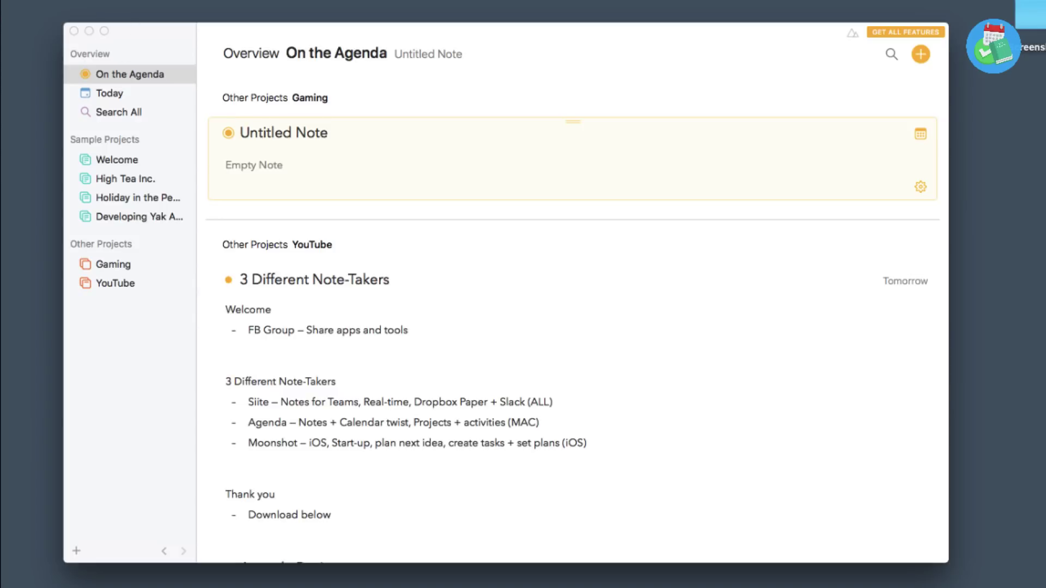
- Export the overview as a PDF named 'On the Agenda', then select 3 Different Note-Takers
click(106, 0)
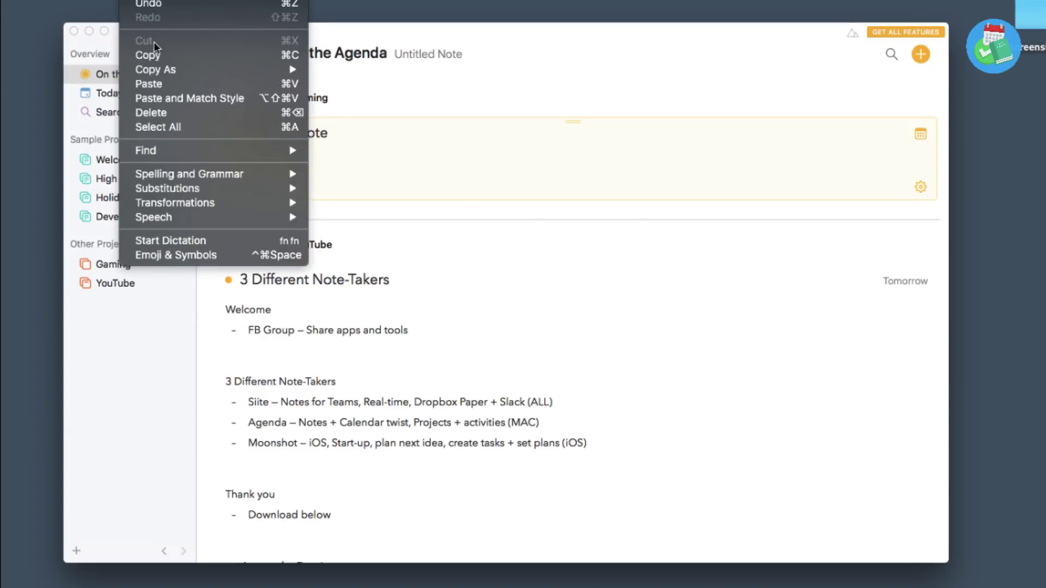
mouse_move(147, 126)
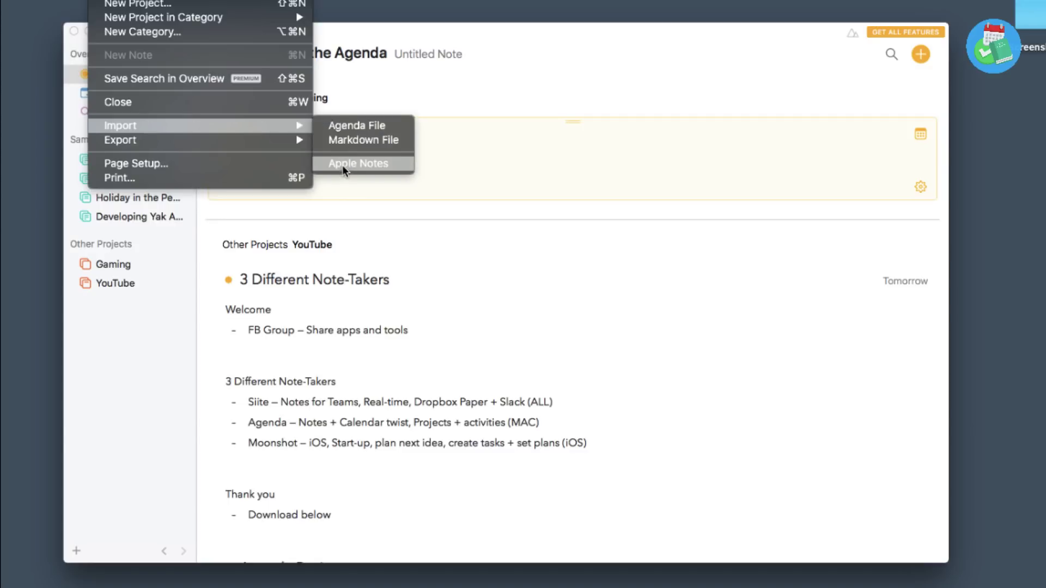
mouse_move(260, 137)
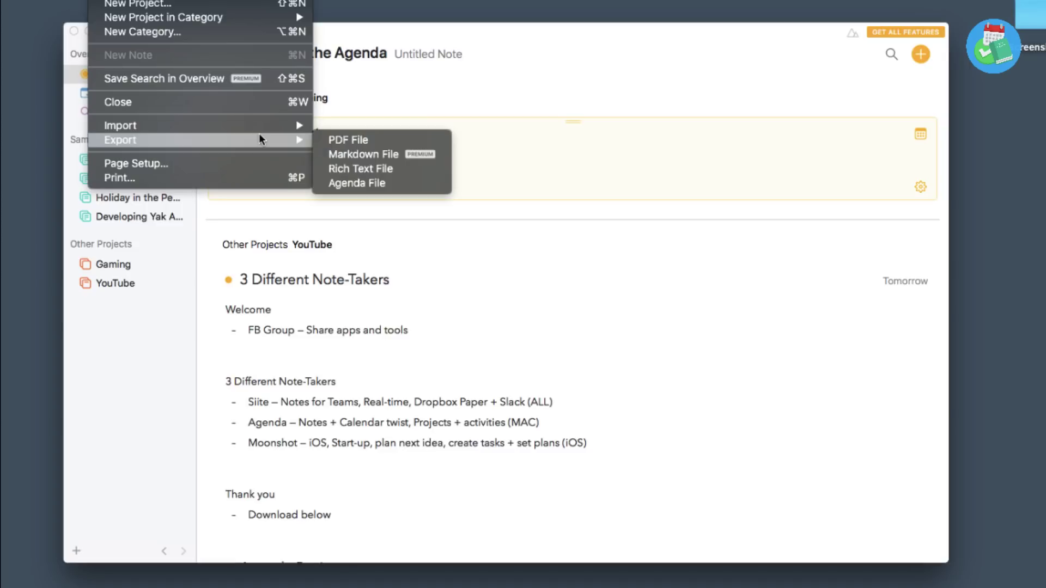
click(348, 138)
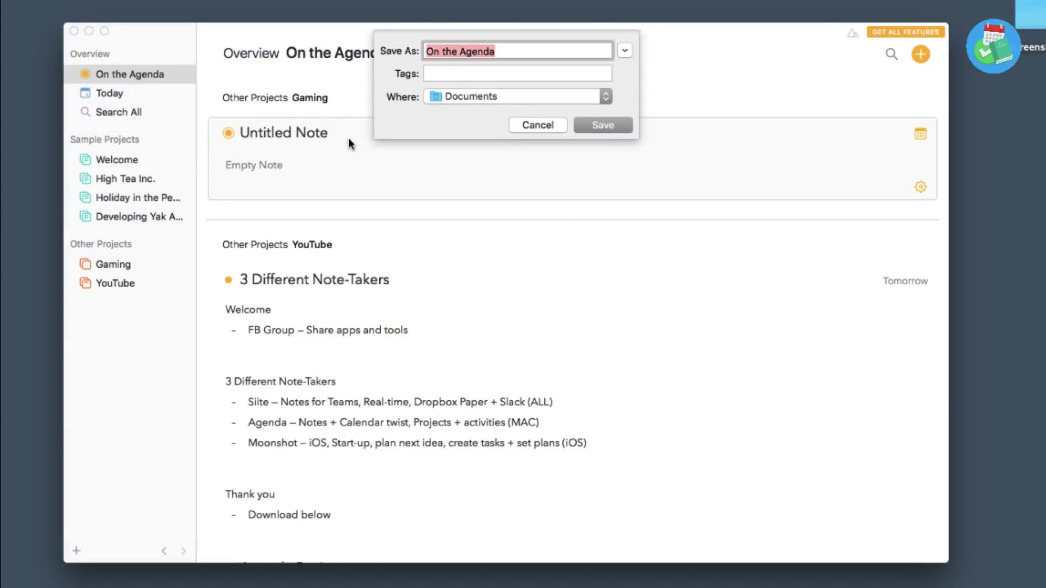
click(591, 123)
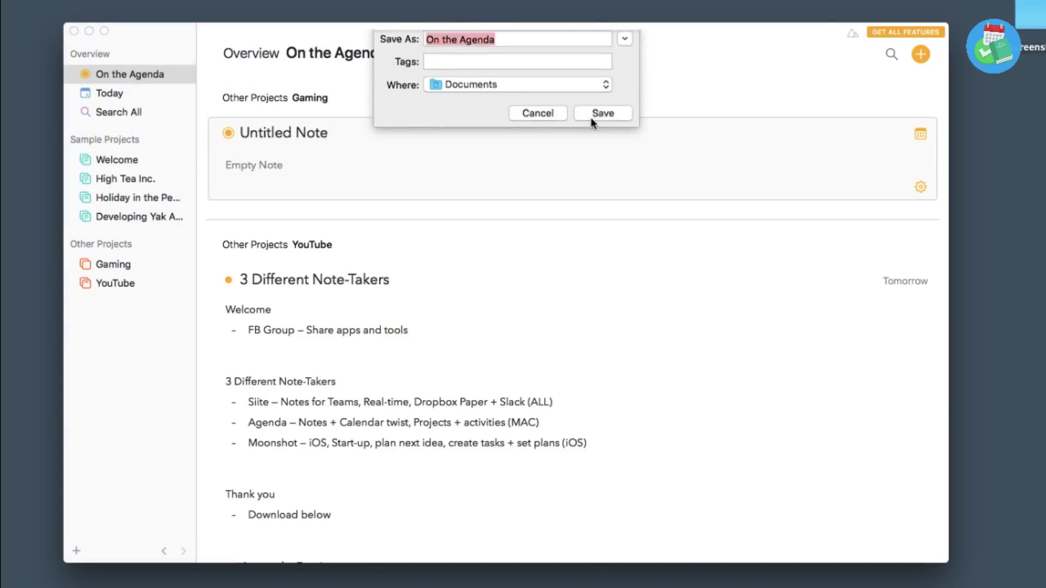
click(581, 268)
double_click(1031, 175)
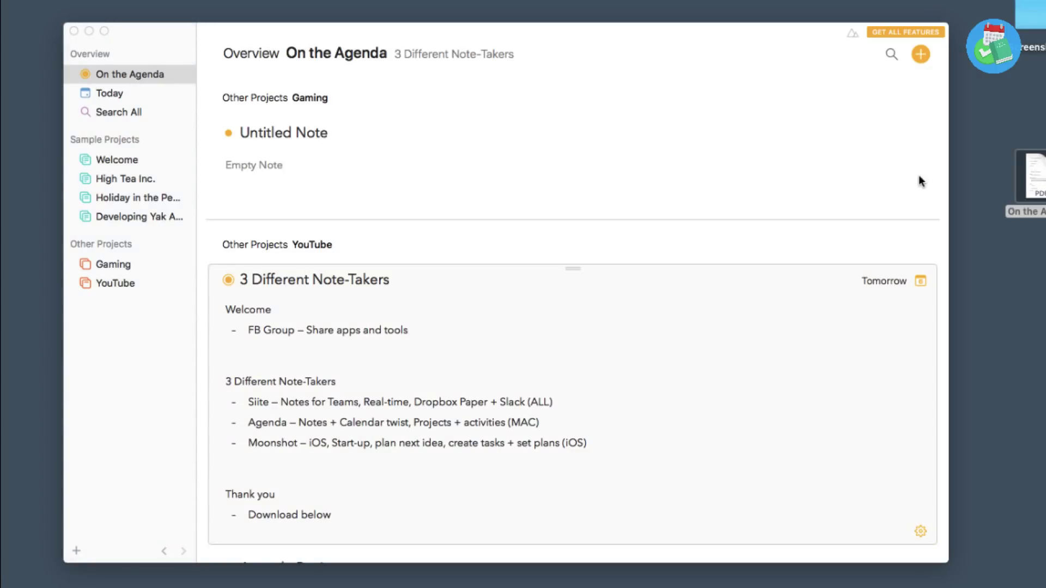
scroll(559, 319, down, 10)
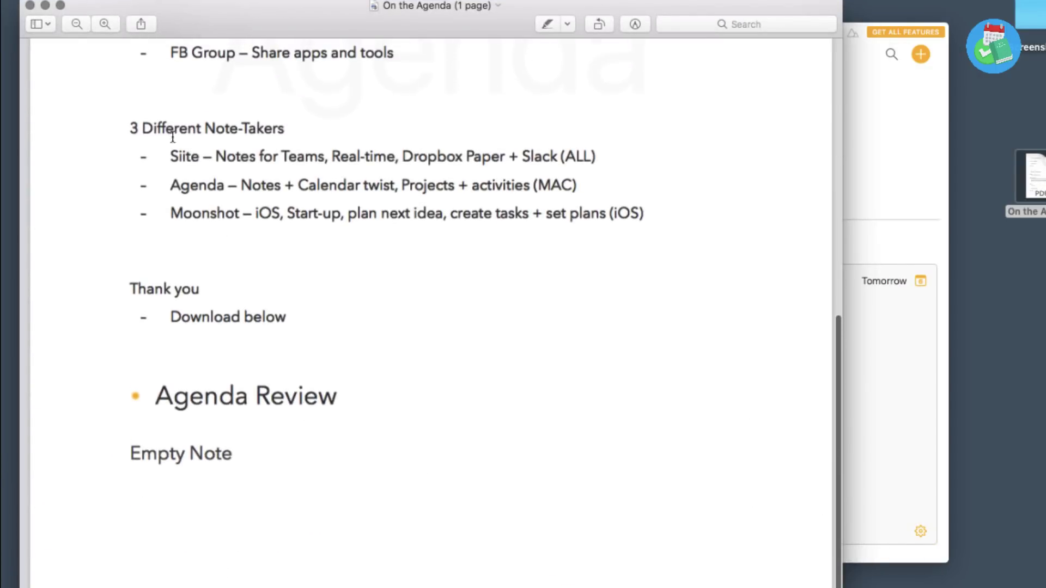
click(30, 6)
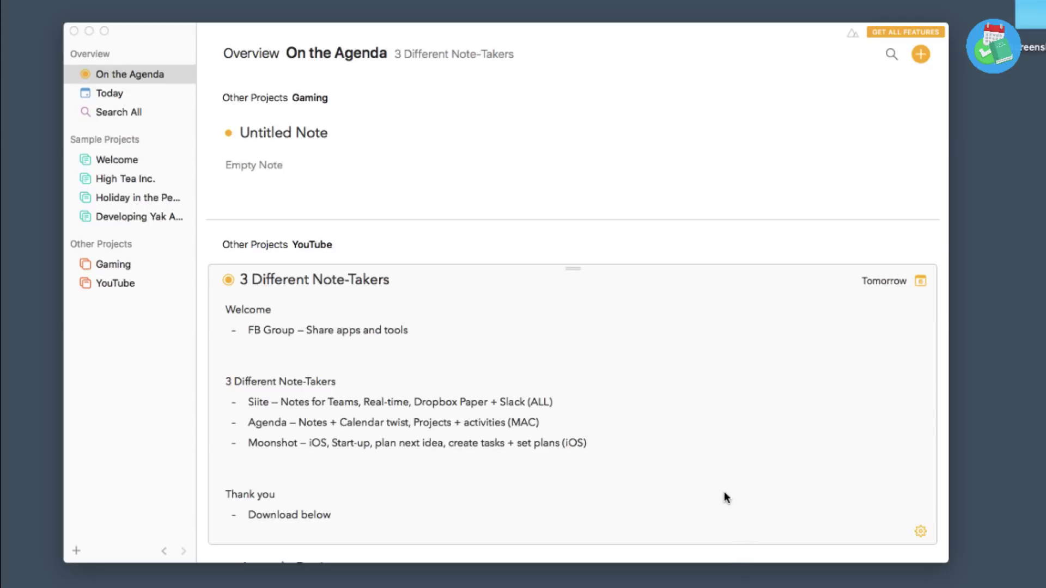
click(121, 97)
click(121, 97)
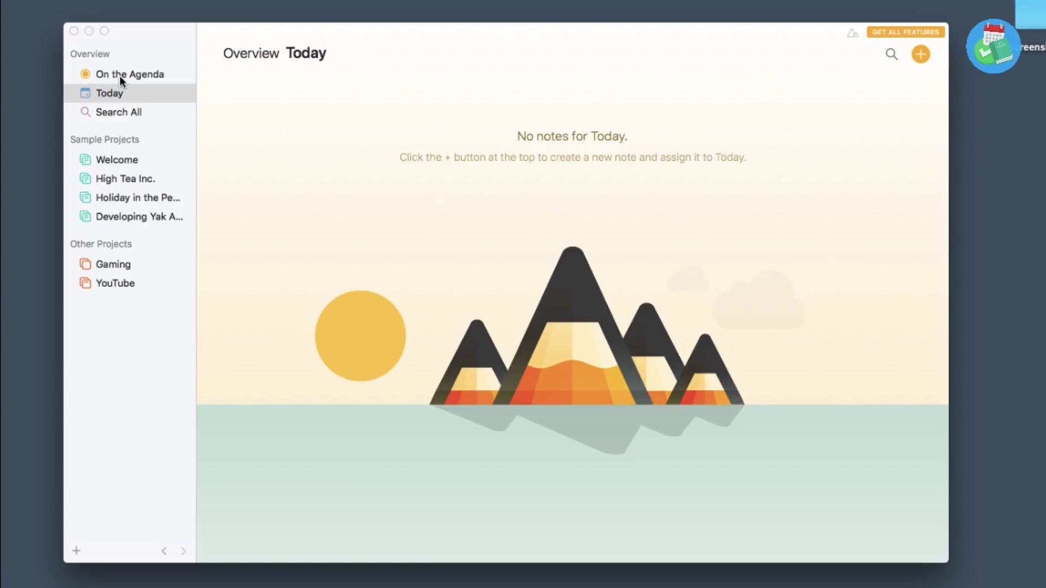
click(126, 74)
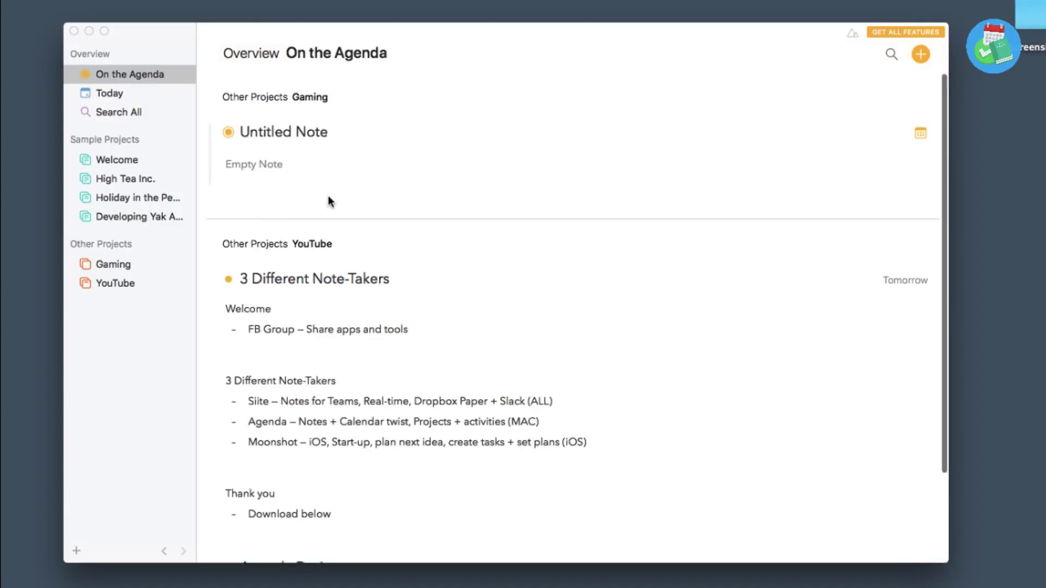
scroll(328, 201, down, 3)
scroll(329, 200, up, 3)
mouse_move(805, 122)
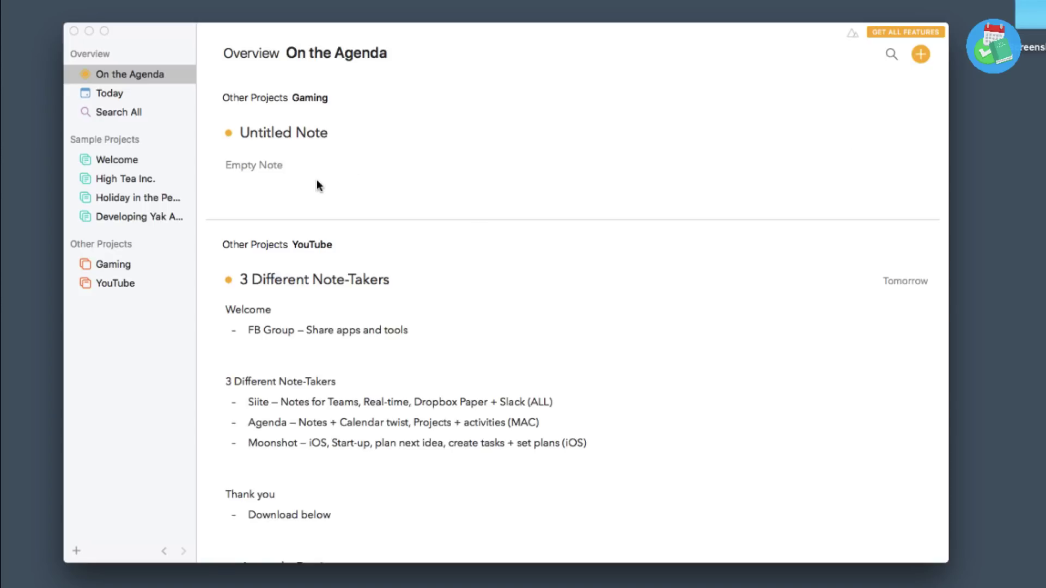
click(282, 166)
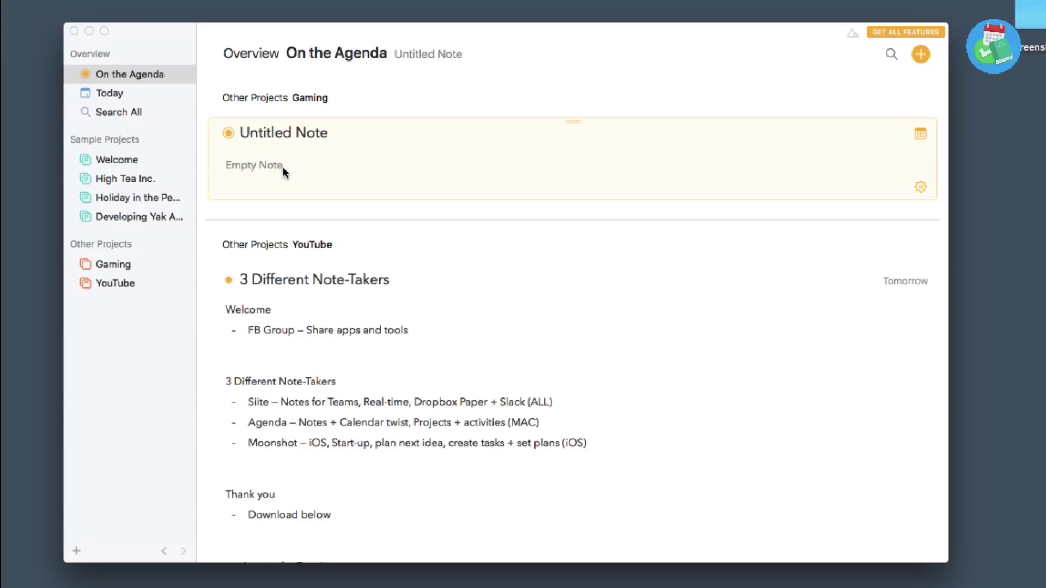